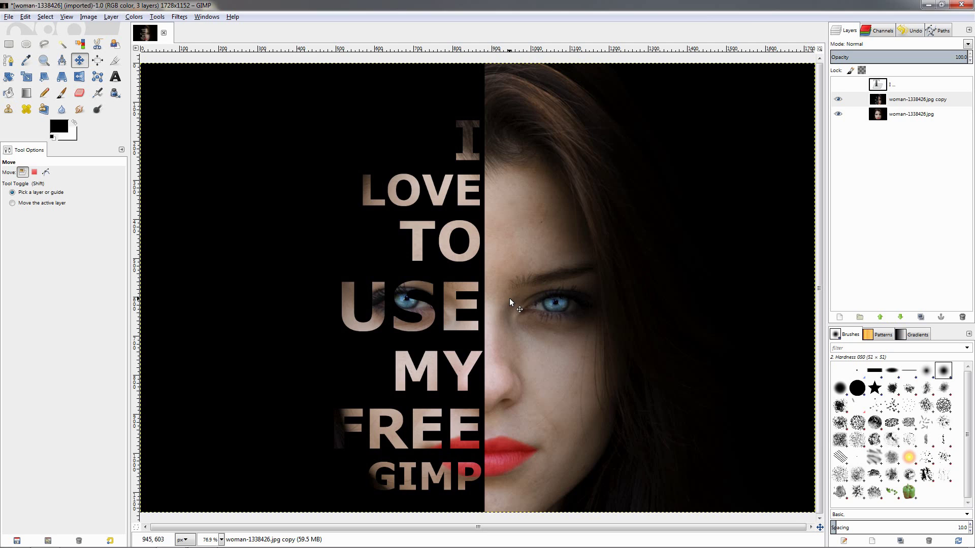
# - Delete the text layer and the 'woman-1338426.jpg copy' layer, leaving only the portrait photo
pyautogui.click(892, 86)
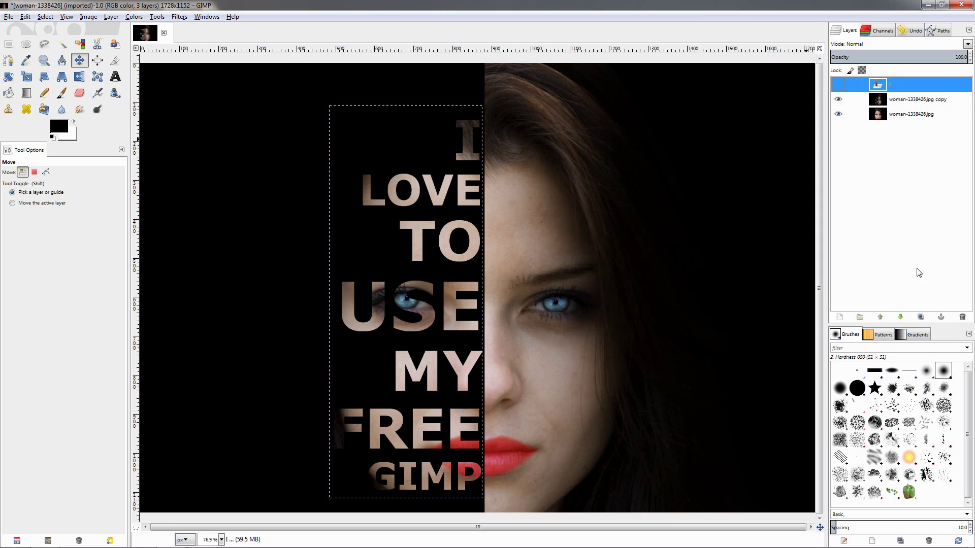
pyautogui.click(961, 318)
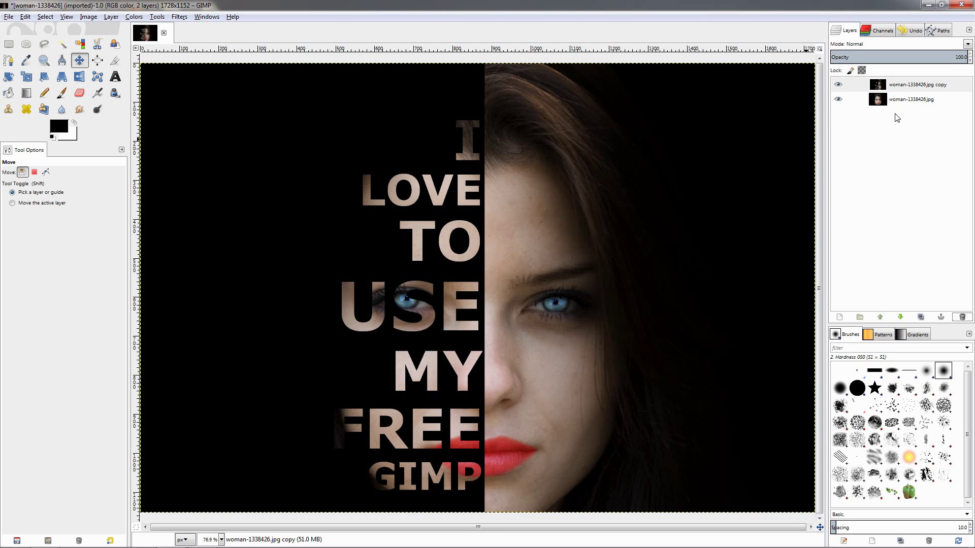
pyautogui.click(961, 317)
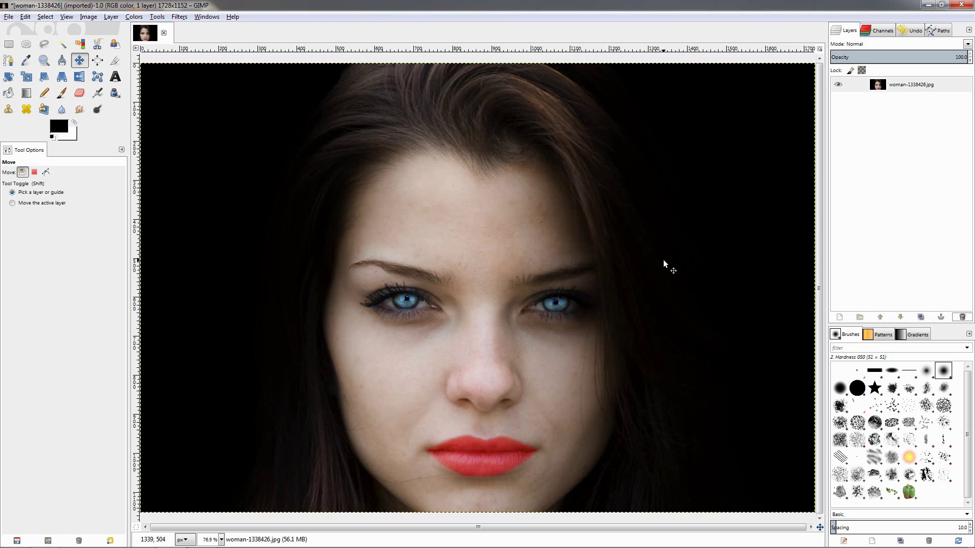
# - Select the left half of the photo with a rectangle and duplicate the portrait layer
pyautogui.click(9, 45)
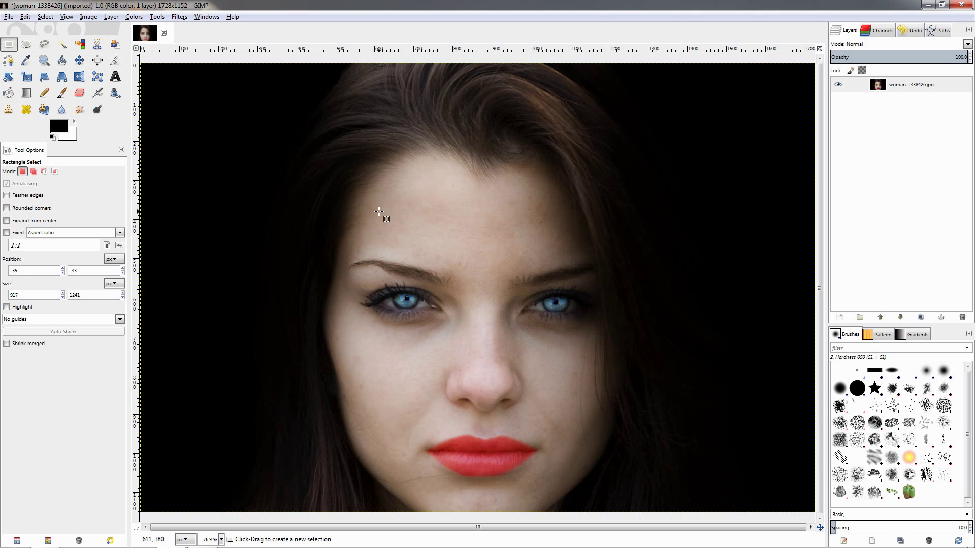
pyautogui.press('-')
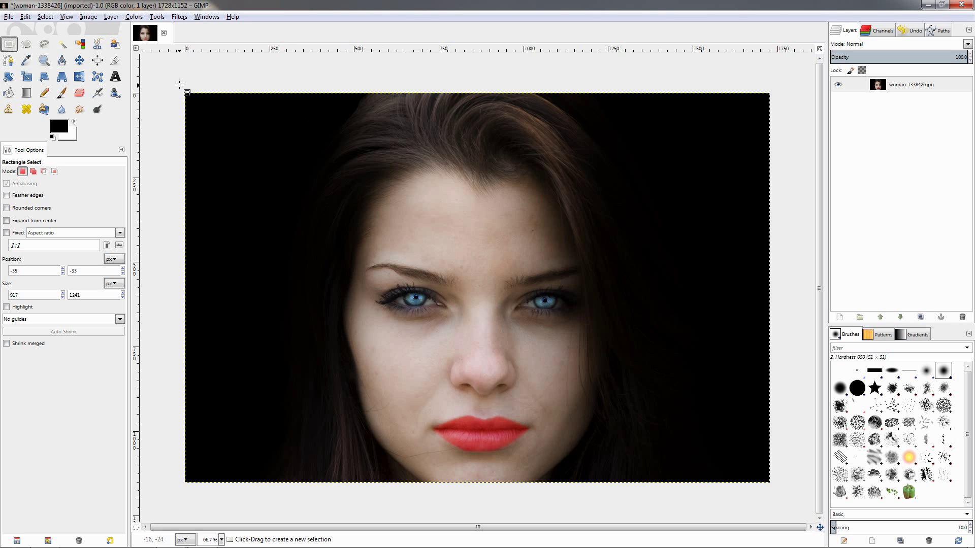
pyautogui.moveTo(178, 84); pyautogui.dragTo(485, 490)
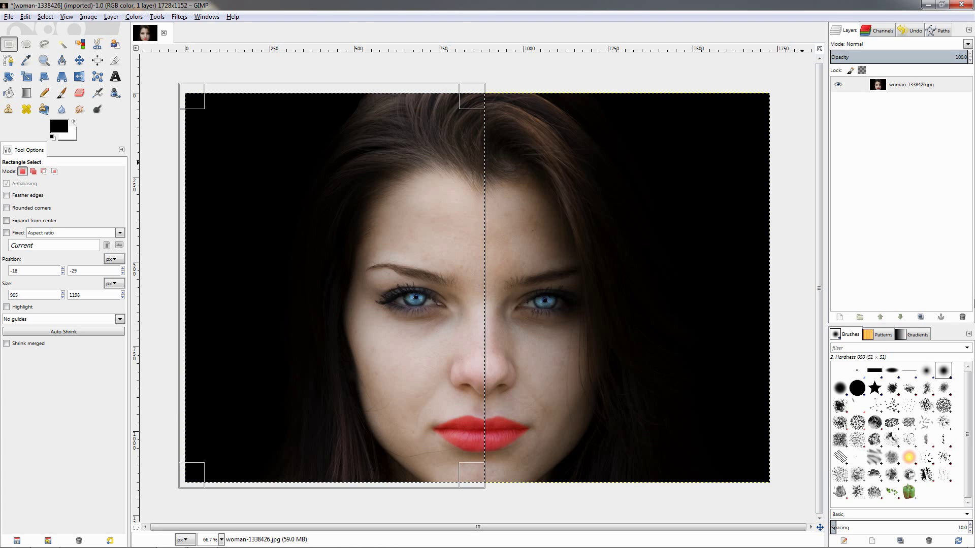
pyautogui.click(928, 321)
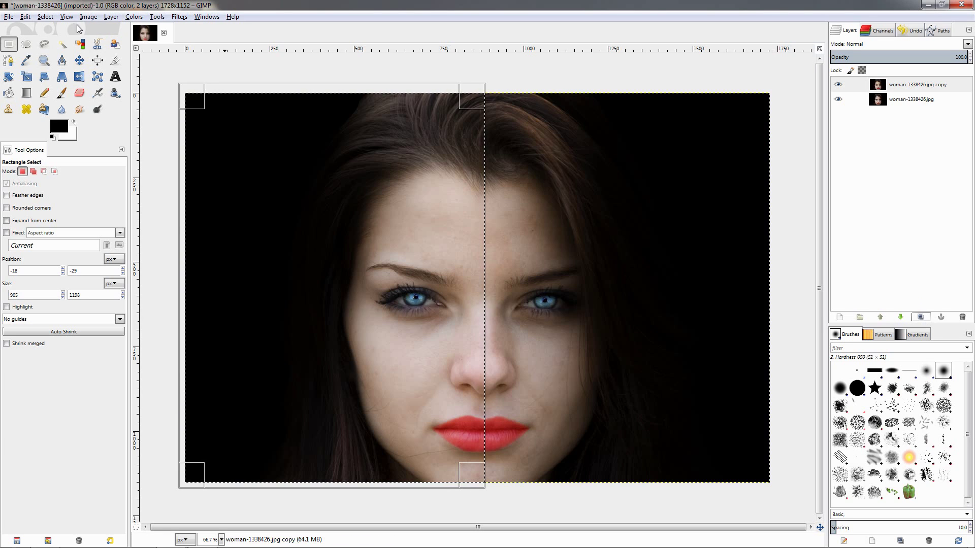
# - Fill the selected left half of the copy layer with black and clear the selection
pyautogui.click(29, 18)
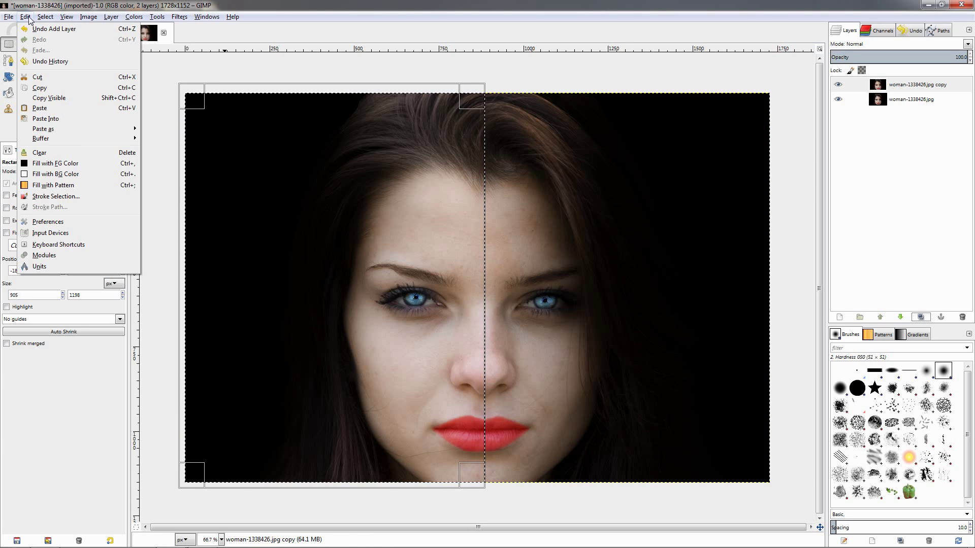
pyautogui.click(60, 165)
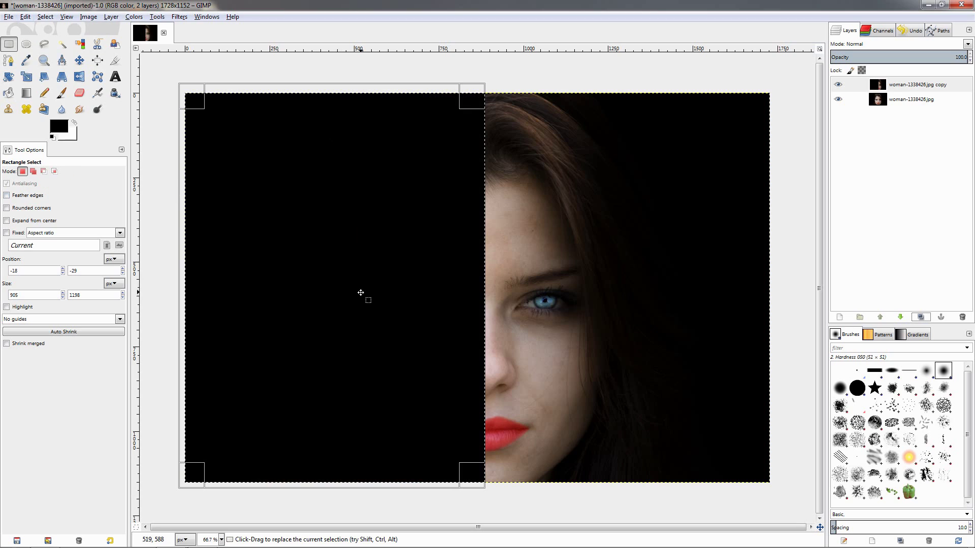
pyautogui.click(45, 16)
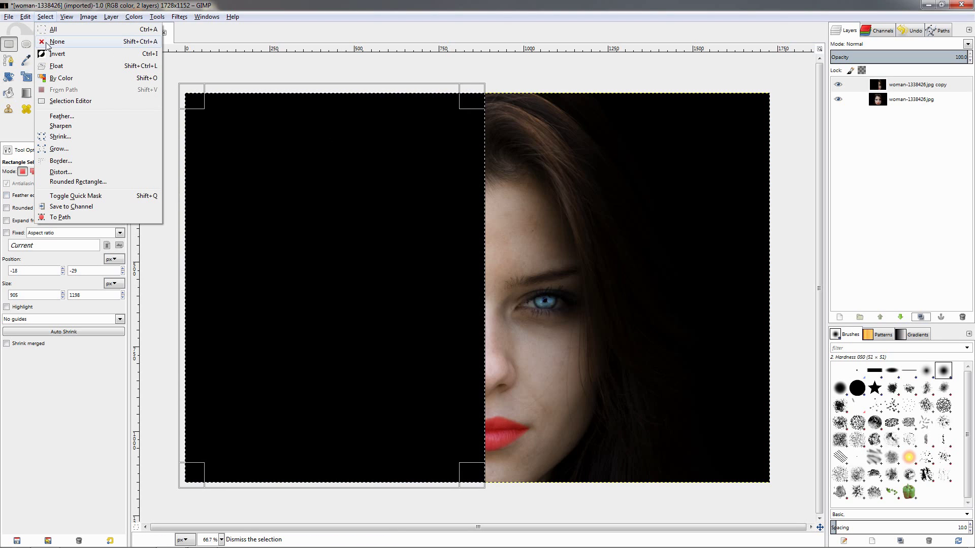
pyautogui.click(51, 40)
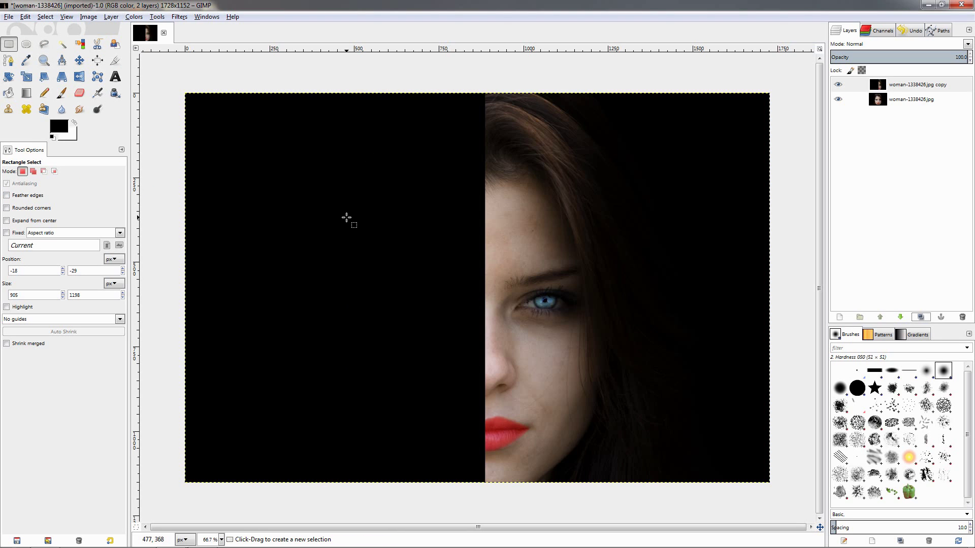
pyautogui.click(881, 89)
pyautogui.rightClick(880, 90)
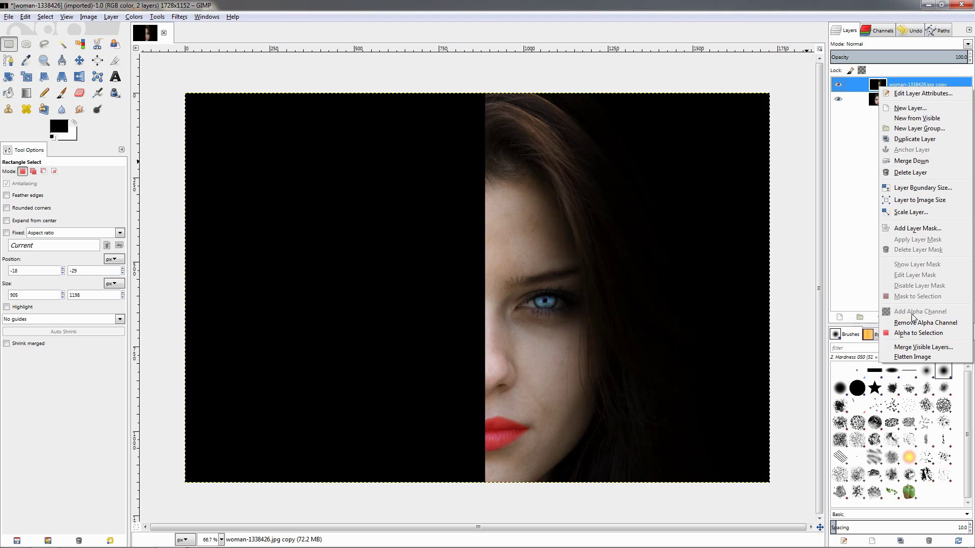
pyautogui.press('Escape')
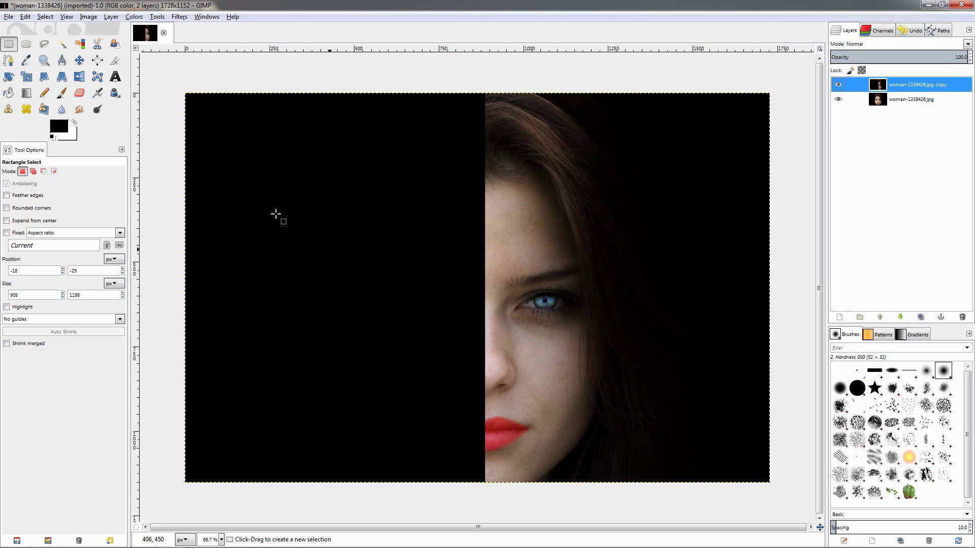
# - Place a text box on the black left half and type 'i' and 'text' on separate lines
pyautogui.click(114, 77)
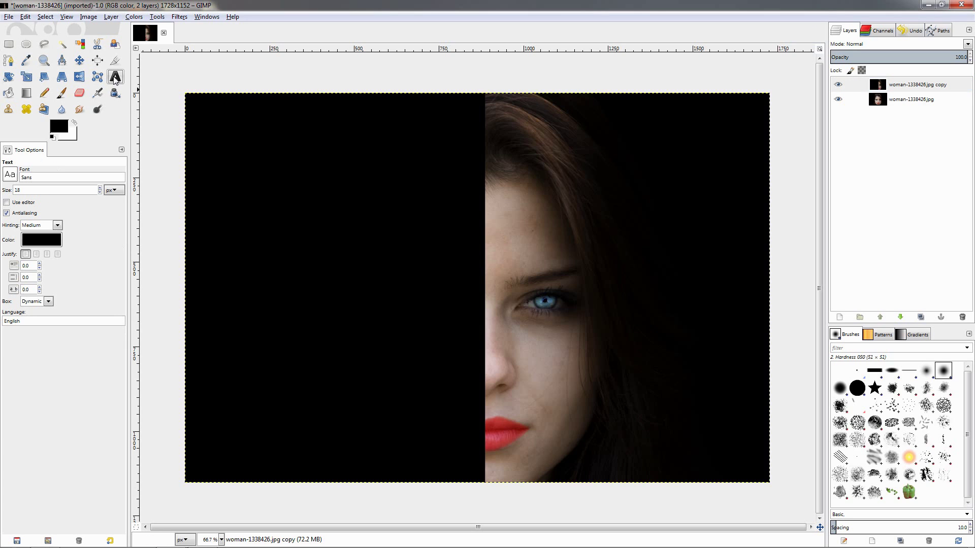
pyautogui.click(301, 210)
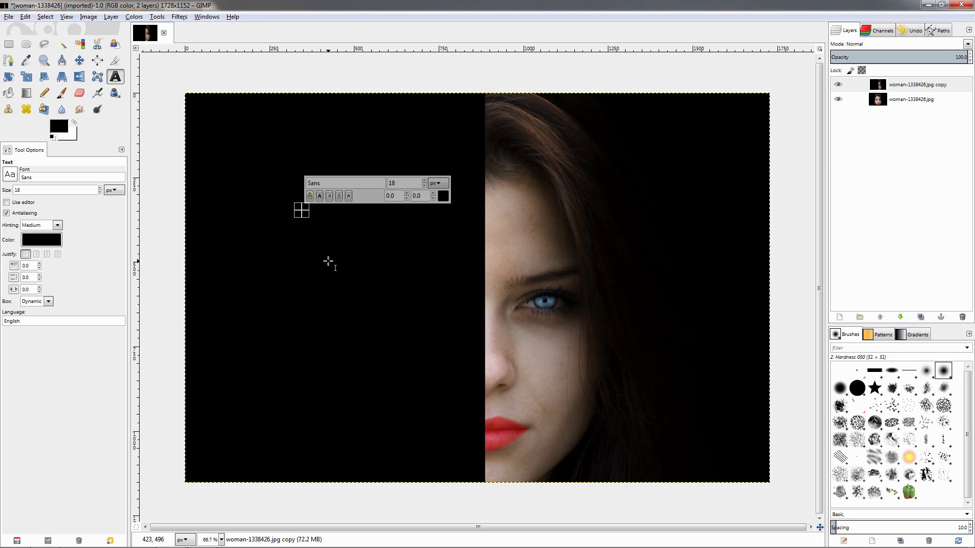
pyautogui.write('i')
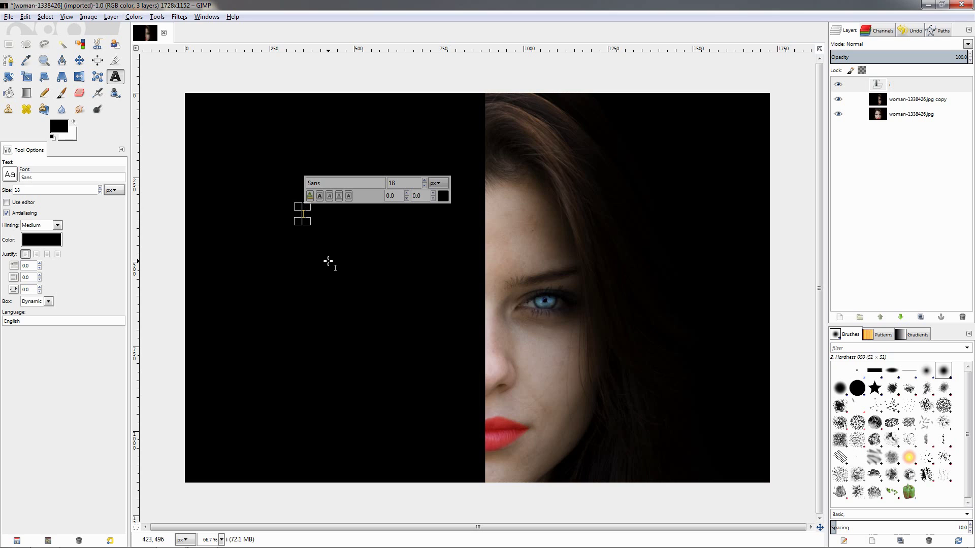
pyautogui.press('Return')
pyautogui.write('text')
pyautogui.press('Return')
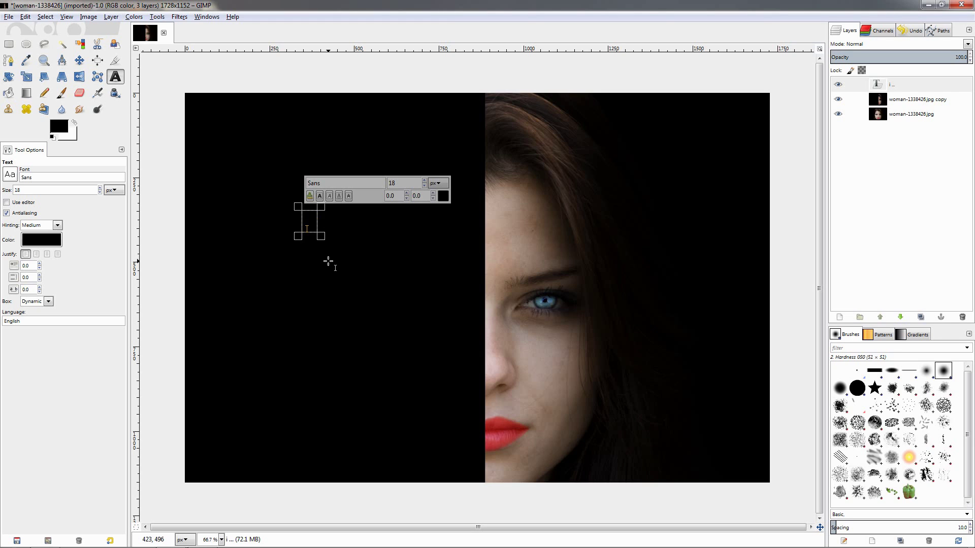
pyautogui.press('Return')
pyautogui.press('Return')
# - Make all the stacked text white and bold
pyautogui.hotkey('ctrl', 'a')
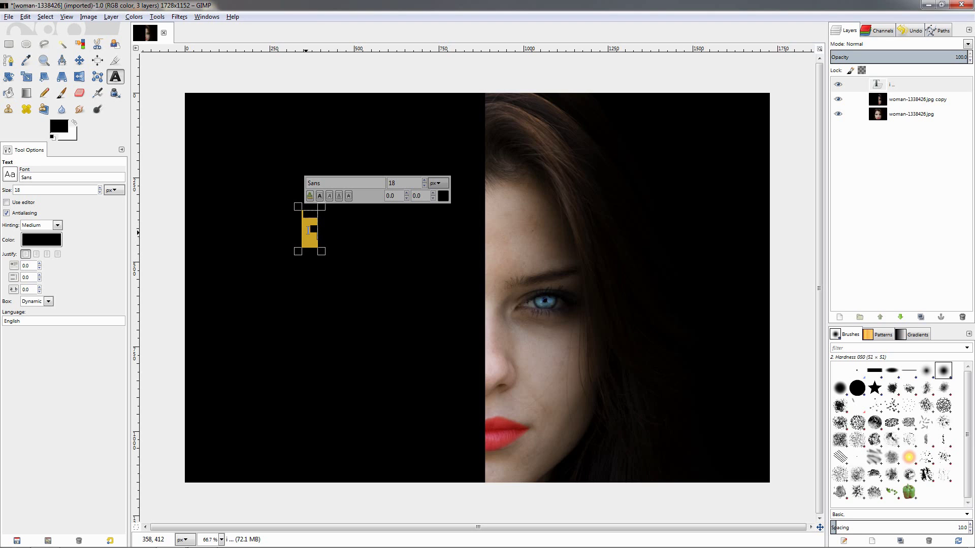
pyautogui.click(443, 196)
pyautogui.click(467, 239)
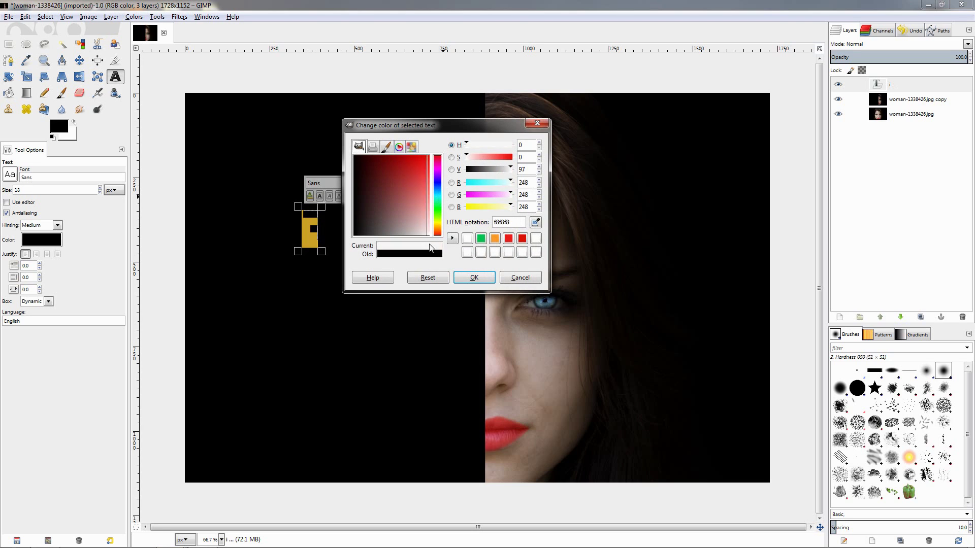
pyautogui.click(472, 278)
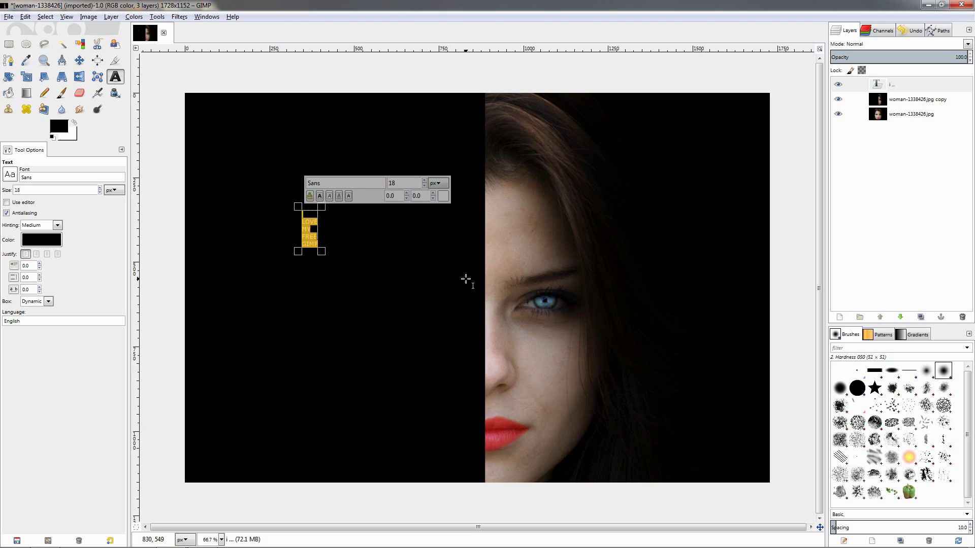
pyautogui.click(319, 196)
# - Right-align the stacked lines and set the font size to 140
pyautogui.click(36, 255)
pyautogui.moveTo(396, 183); pyautogui.dragTo(344, 181)
pyautogui.write('140')
pyautogui.press('Return')
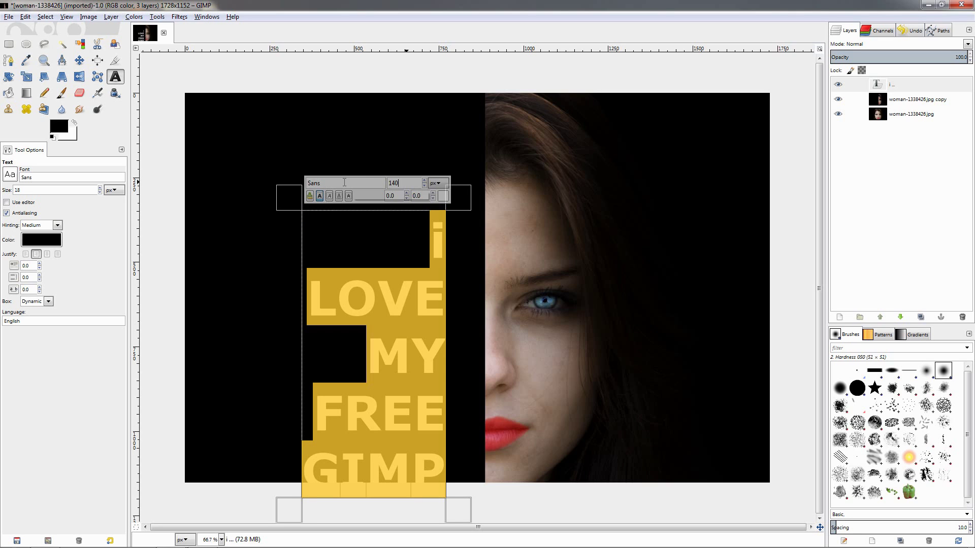
# - Replace the lowercase 'i' on the first line with a capital 'I'
pyautogui.click(433, 244)
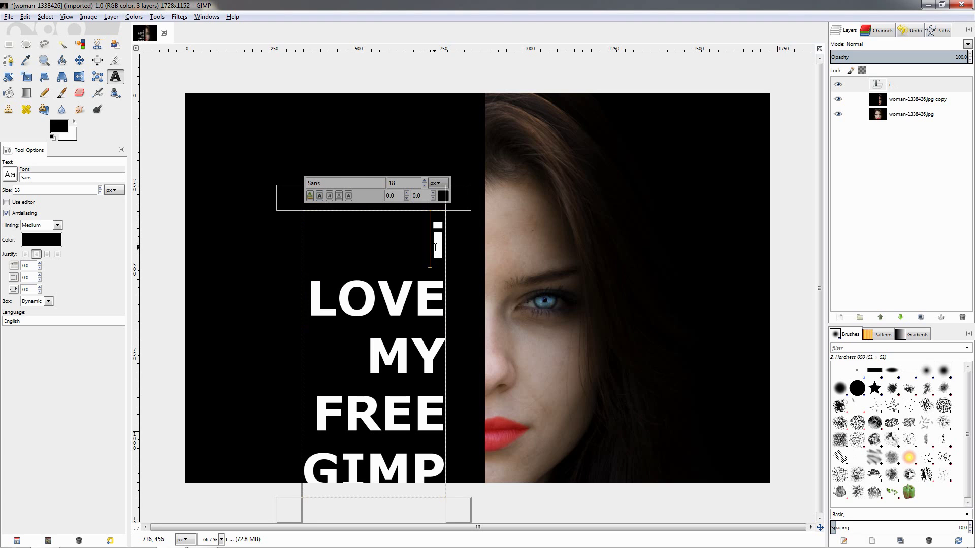
pyautogui.moveTo(434, 243); pyautogui.dragTo(440, 247)
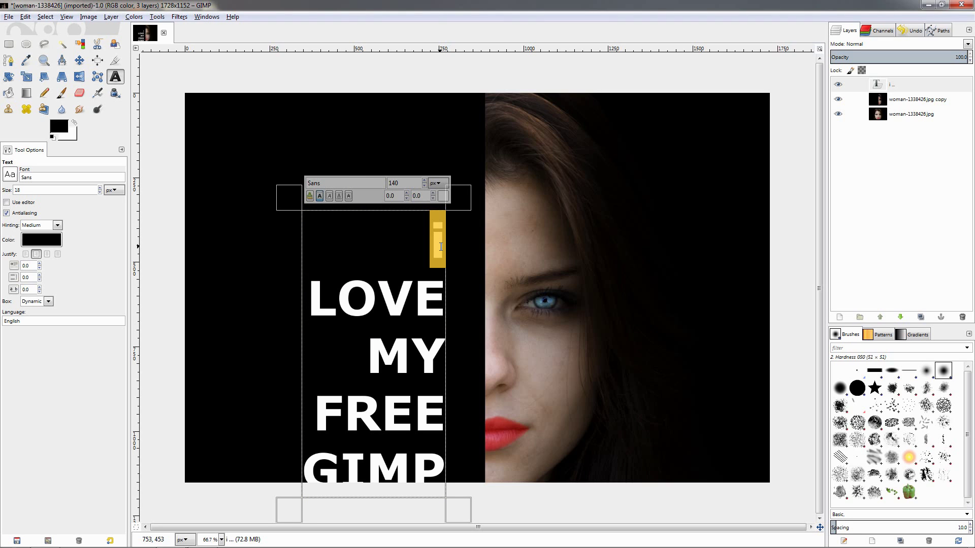
pyautogui.press('BackSpace')
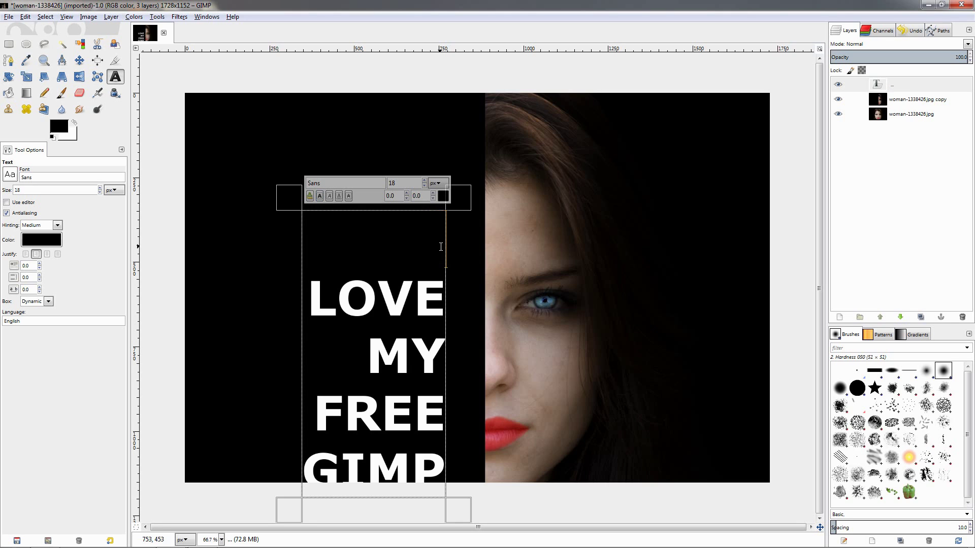
pyautogui.press('Delete')
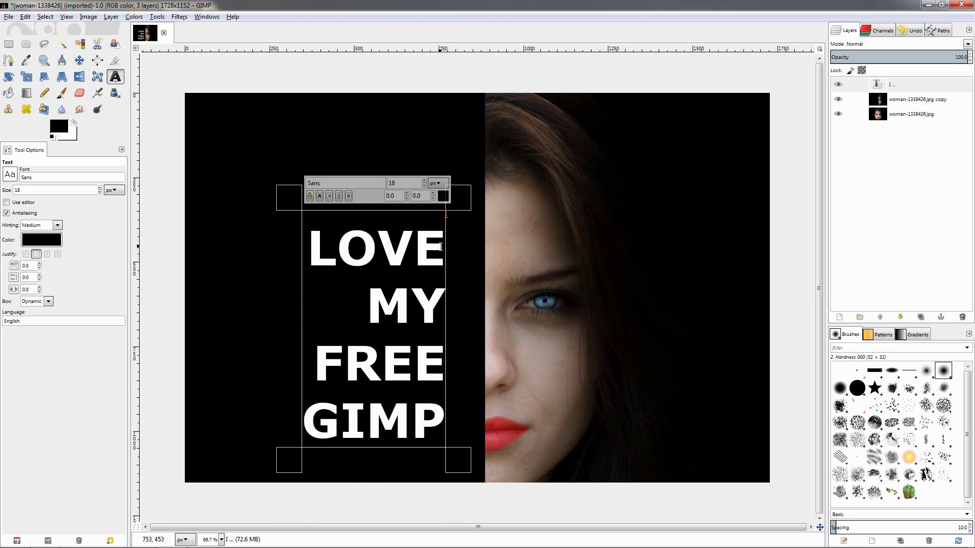
pyautogui.hotkey('ctrl', 'z')
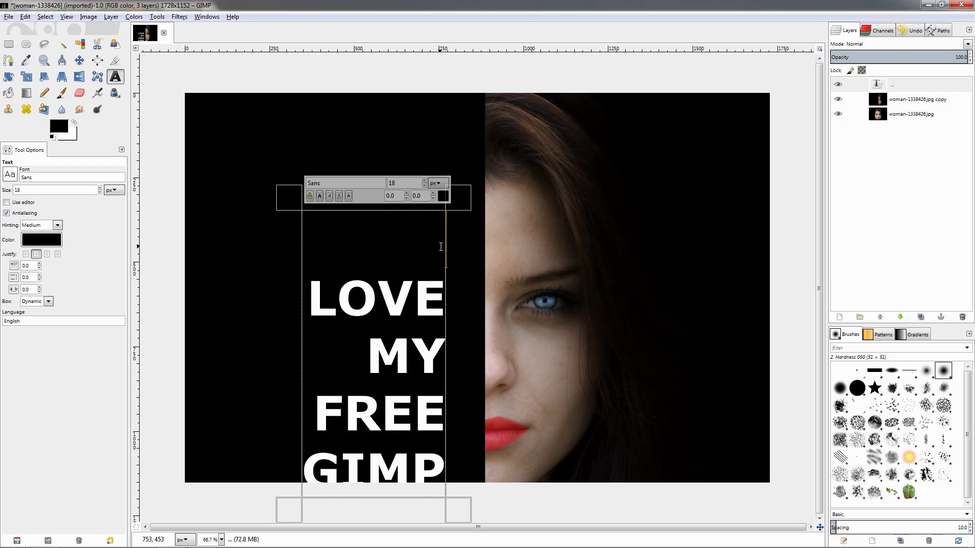
pyautogui.write('I')
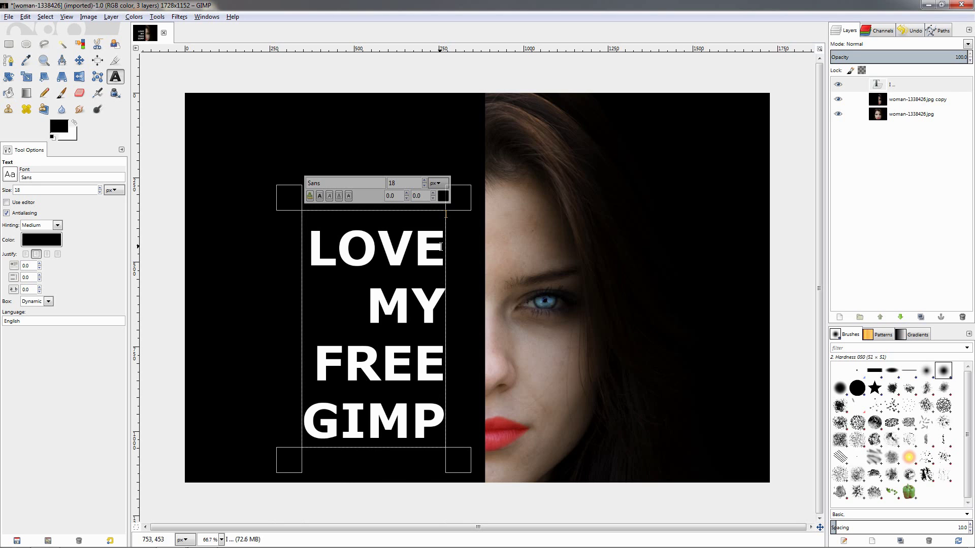
# - Give the capital 'I' the matching colour, size 140 and bold style
pyautogui.doubleClick(444, 214)
pyautogui.click(445, 200)
pyautogui.click(429, 223)
pyautogui.click(474, 274)
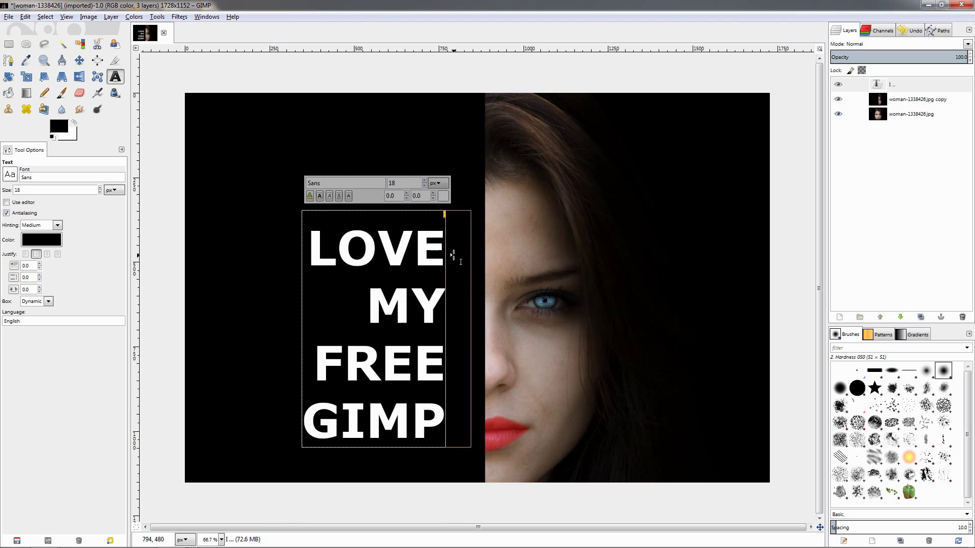
pyautogui.moveTo(401, 183); pyautogui.dragTo(362, 181)
pyautogui.write('140')
pyautogui.press('Return')
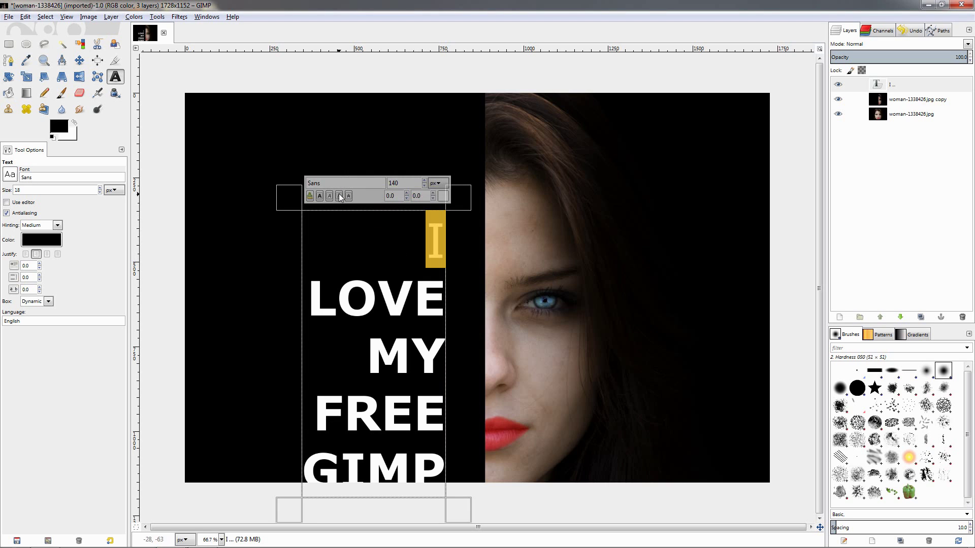
pyautogui.click(319, 196)
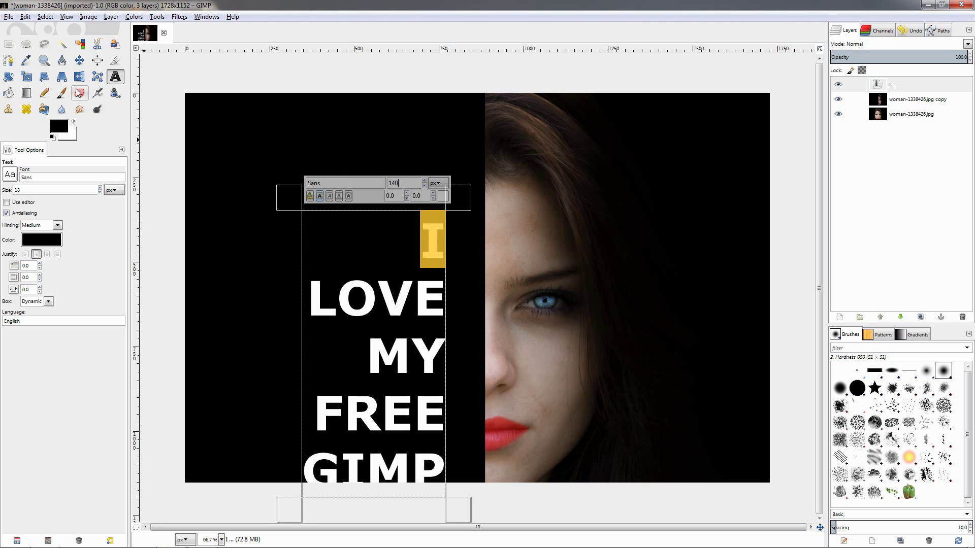
pyautogui.click(80, 60)
# - Drag the text layer up and right against the face's dividing line
pyautogui.moveTo(396, 302); pyautogui.dragTo(428, 260)
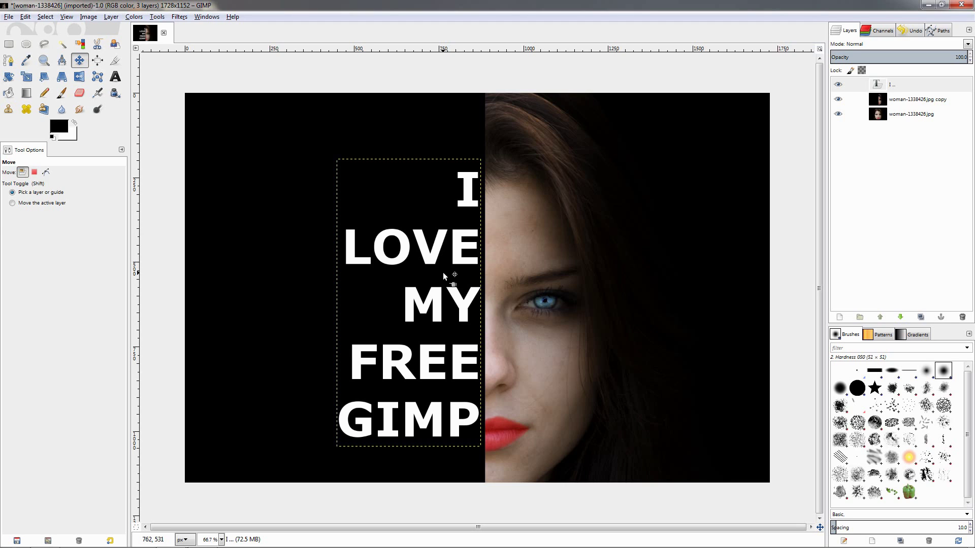
pyautogui.press('t')
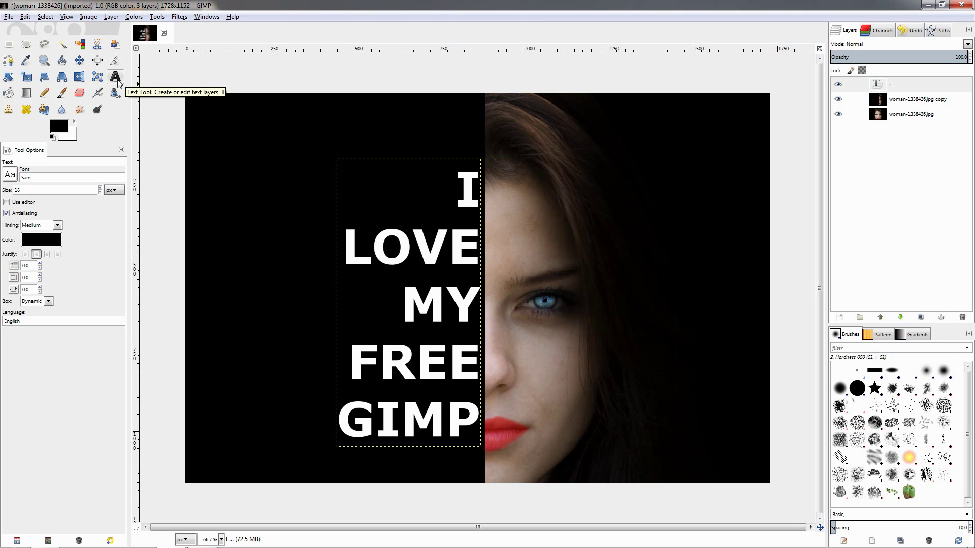
# - Insert 'USING' on a new line after LOVE and move the text onto the face divide
pyautogui.click(478, 259)
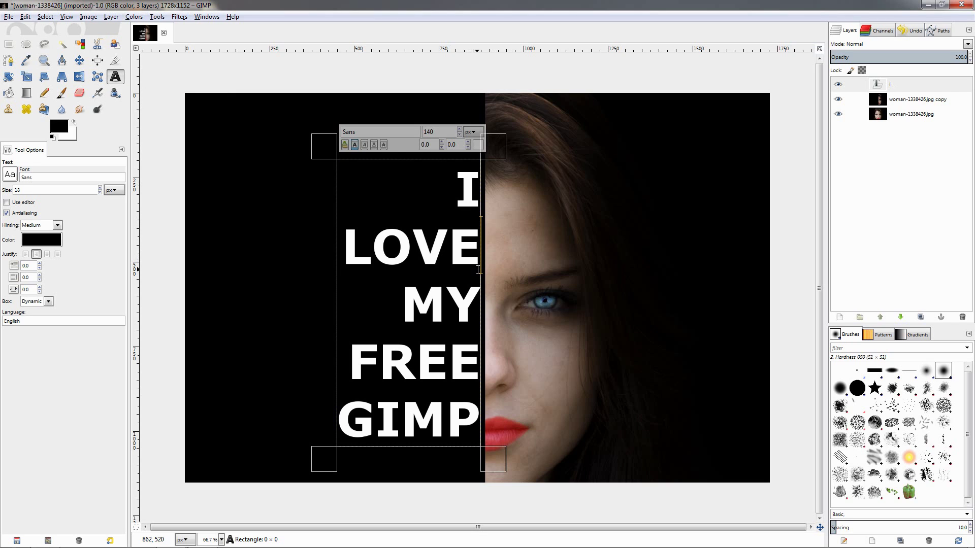
pyautogui.press('Return')
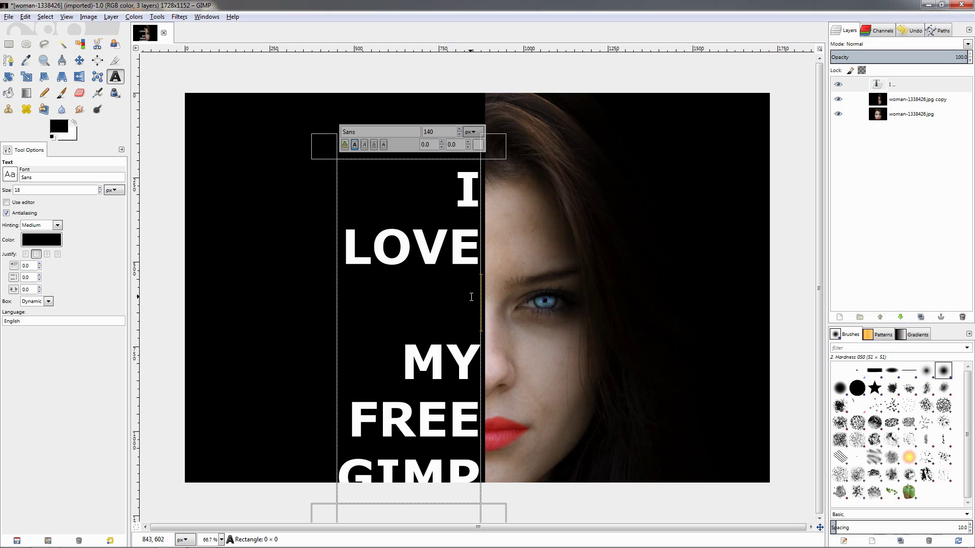
pyautogui.write('USING')
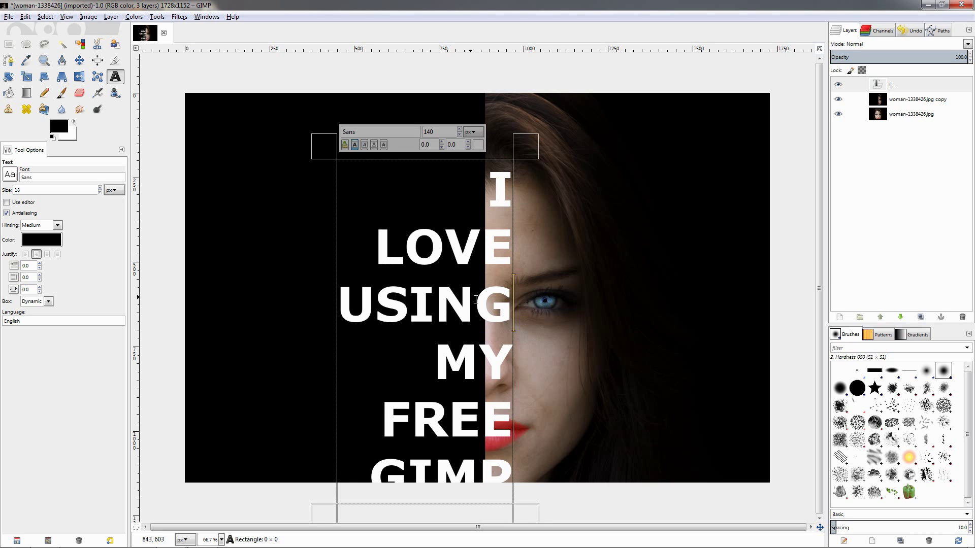
pyautogui.click(79, 60)
pyautogui.moveTo(400, 318); pyautogui.dragTo(372, 280)
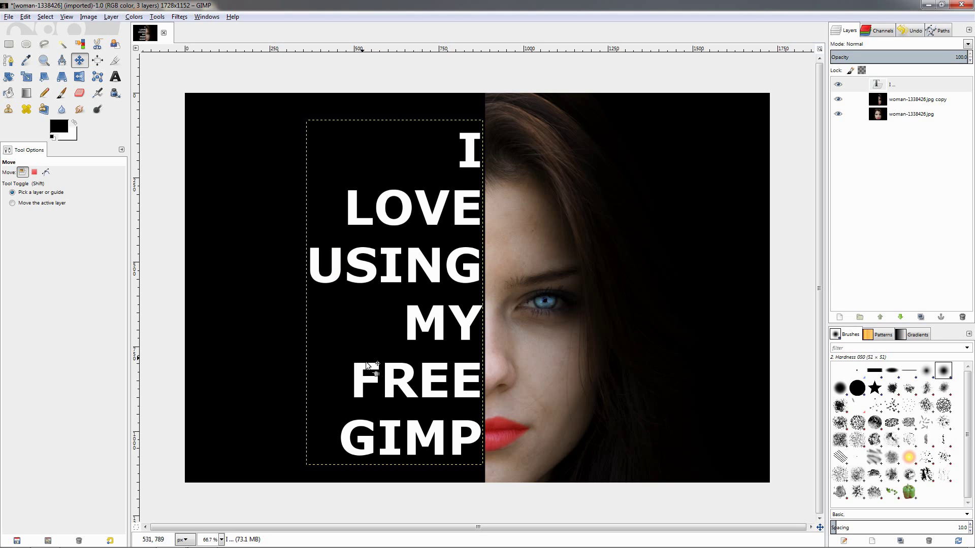
# - Lower the blacked-out copy layer's opacity to about 39.5 so the face shows through
pyautogui.click(897, 102)
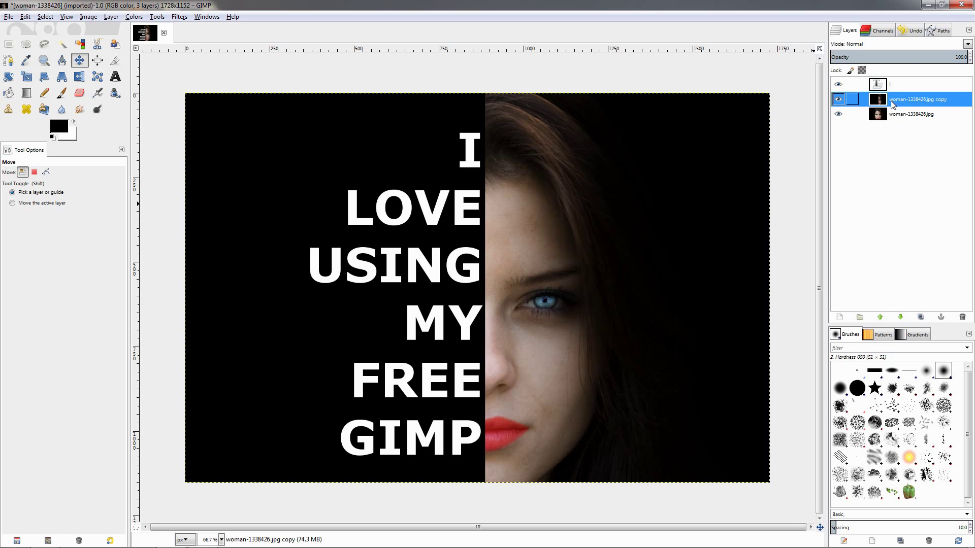
pyautogui.moveTo(912, 58); pyautogui.dragTo(885, 57)
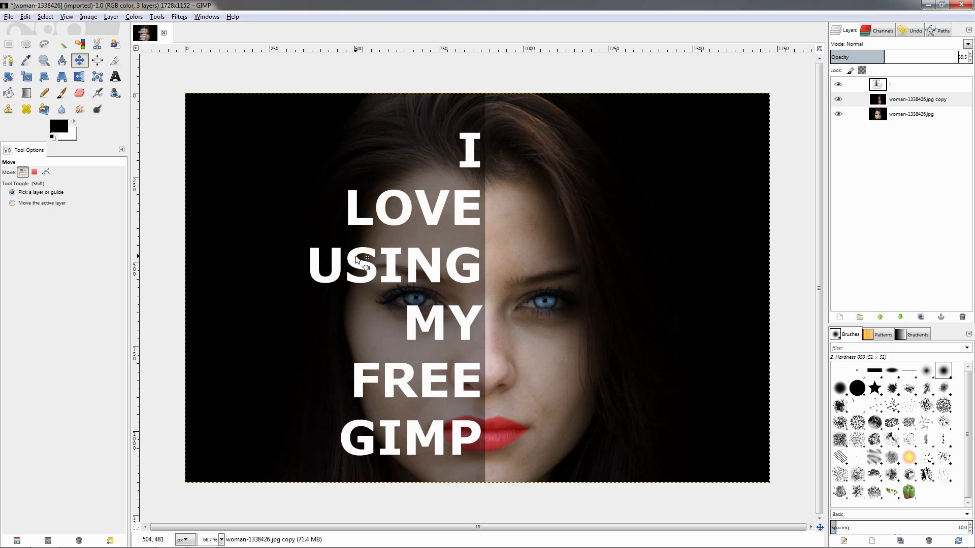
pyautogui.click(115, 77)
pyautogui.click(455, 251)
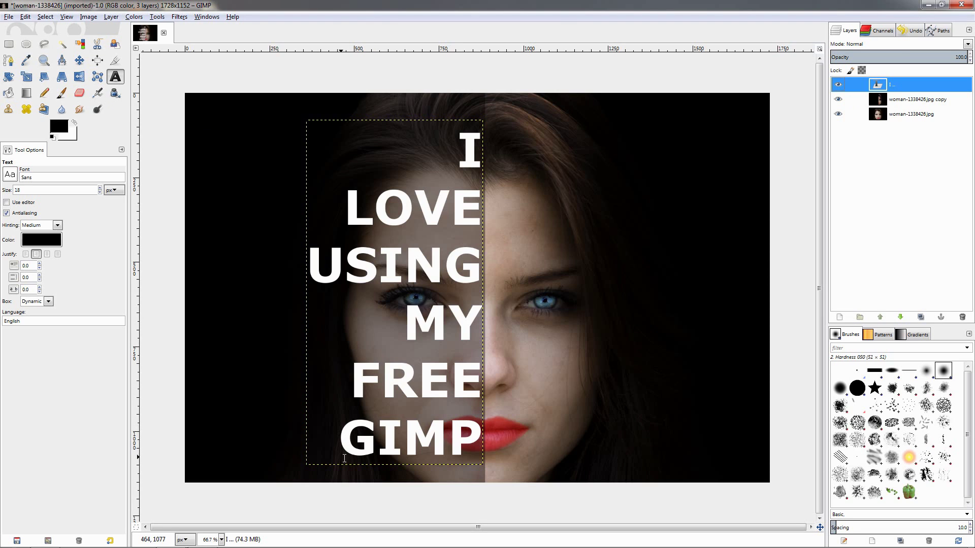
# - Shrink the word GIMP on the last line down to size 122
pyautogui.moveTo(340, 433); pyautogui.dragTo(482, 437)
pyautogui.click(428, 95)
pyautogui.click(428, 94)
pyautogui.click(428, 95)
pyautogui.click(428, 94)
pyautogui.click(427, 95)
pyautogui.click(427, 95)
pyautogui.click(427, 95)
pyautogui.click(428, 94)
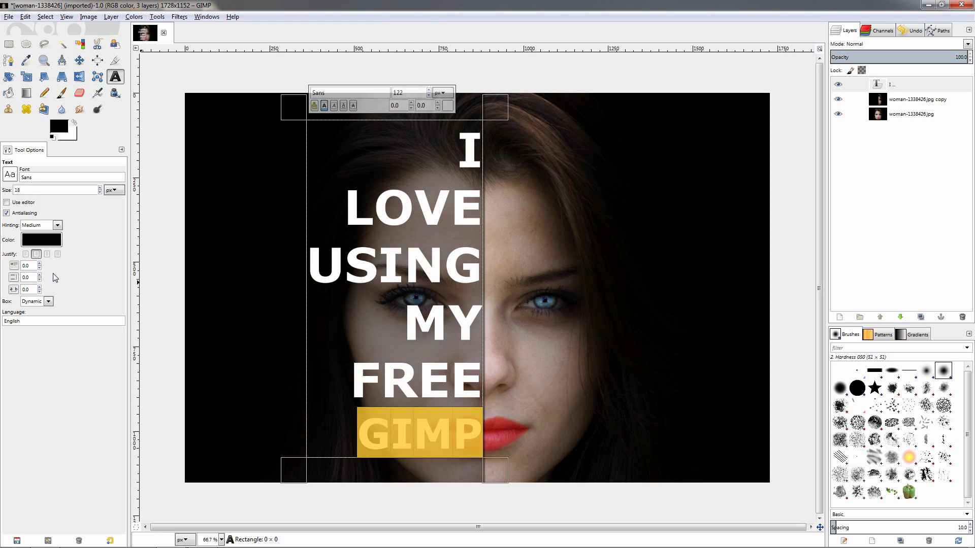
# - Tighten the text's line spacing to -4.0
pyautogui.scroll(-3, 31, 279)
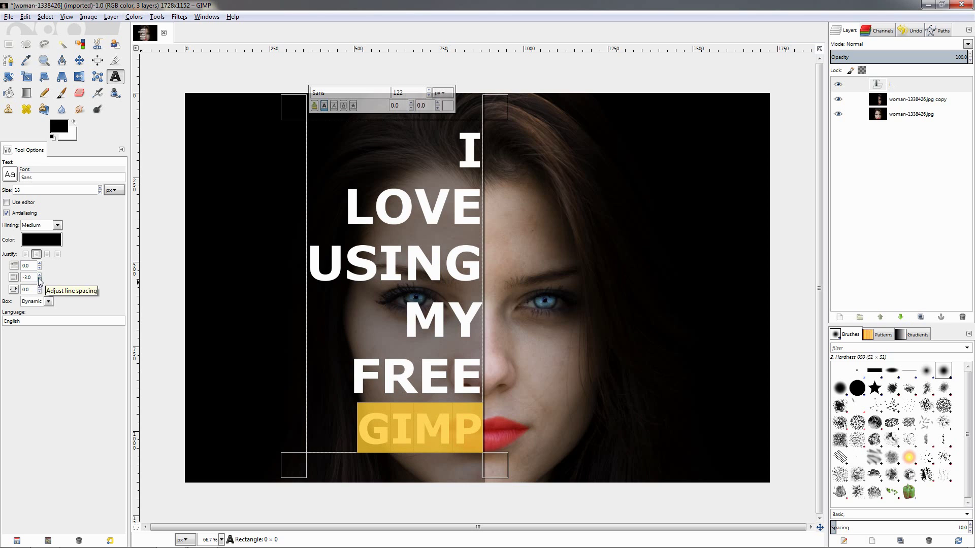
pyautogui.click(40, 279)
pyautogui.scroll(4, 41, 278)
pyautogui.scroll(1, 41, 277)
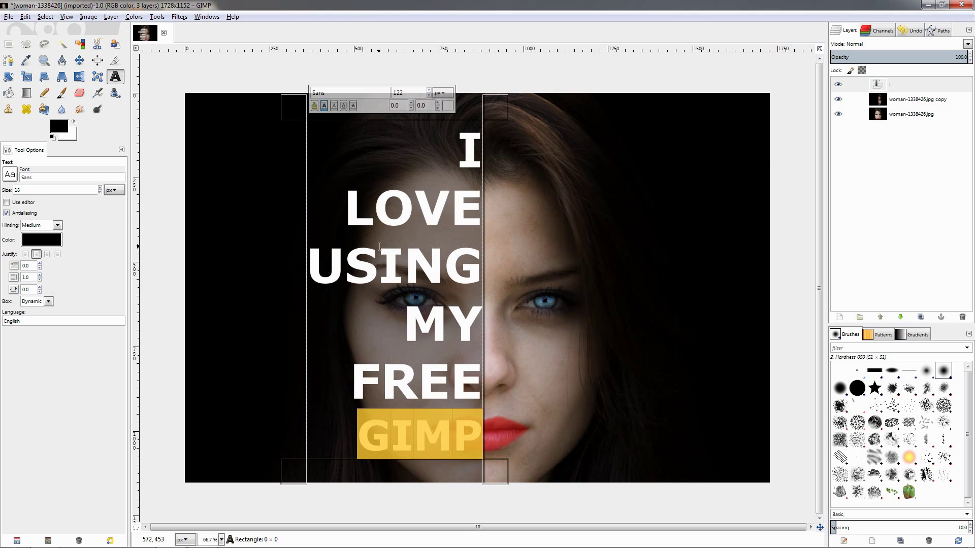
# - Select the words LOVE and USING to resize them
pyautogui.moveTo(359, 210); pyautogui.dragTo(482, 209)
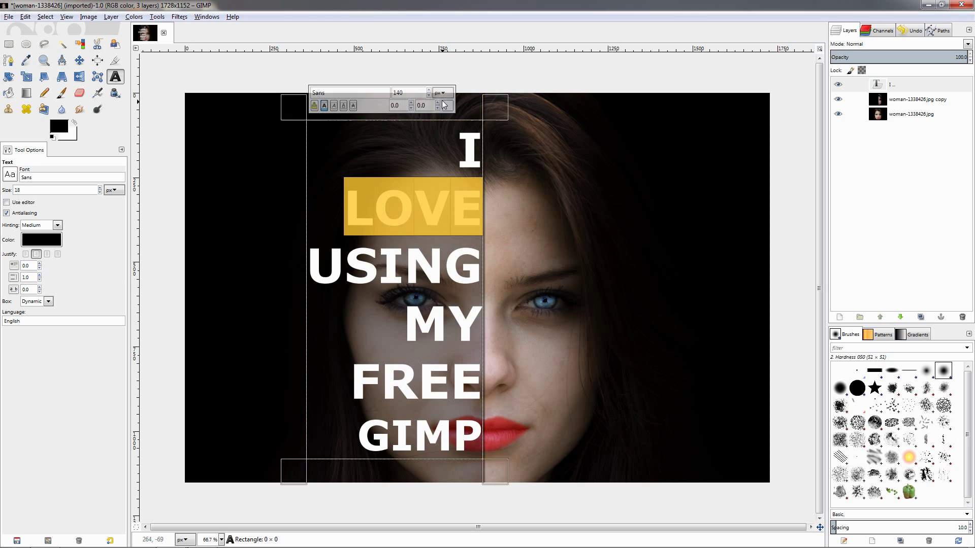
pyautogui.scroll(-11, 428, 95)
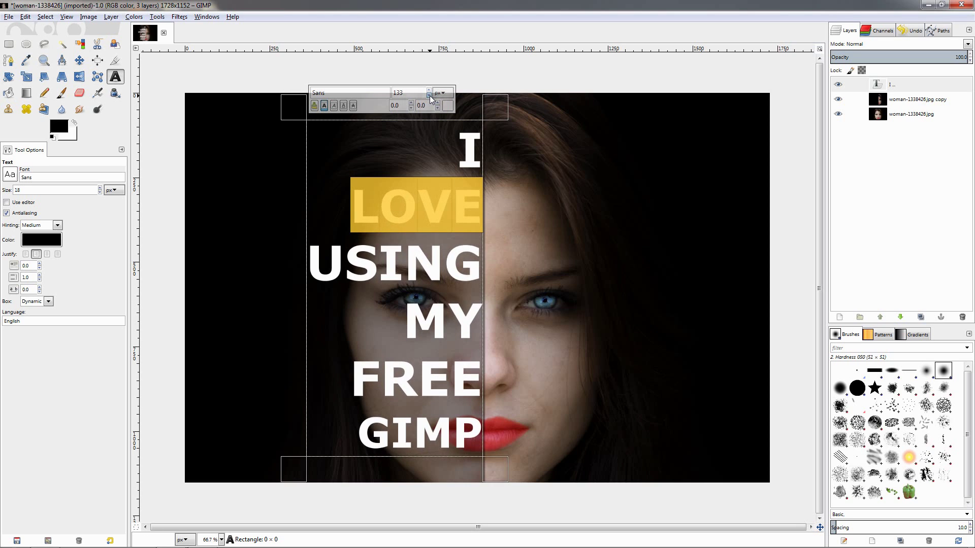
pyautogui.moveTo(309, 261); pyautogui.dragTo(477, 268)
pyautogui.scroll(-20, 428, 93)
# - Shift the text block right and down so its right edge sits on the face's centre line
pyautogui.click(80, 60)
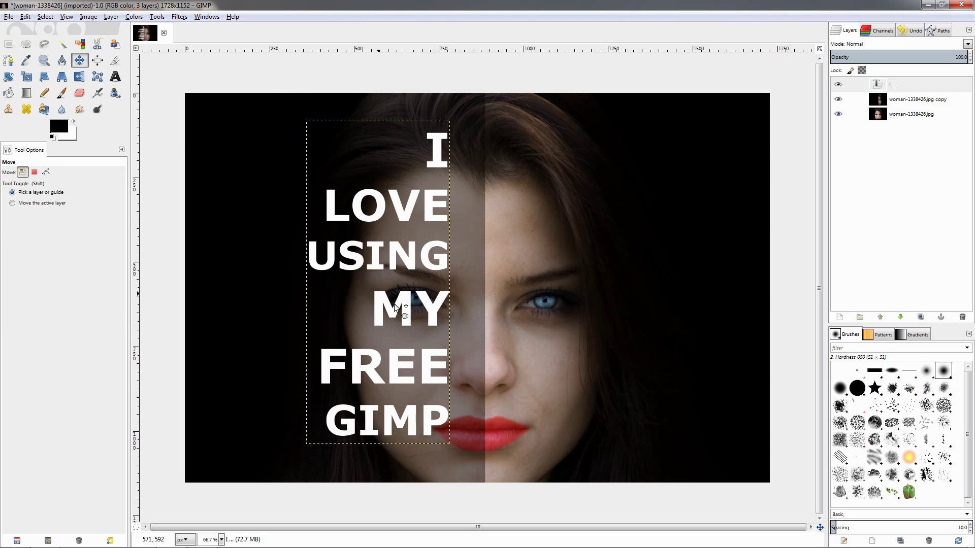
pyautogui.moveTo(405, 315); pyautogui.dragTo(440, 329)
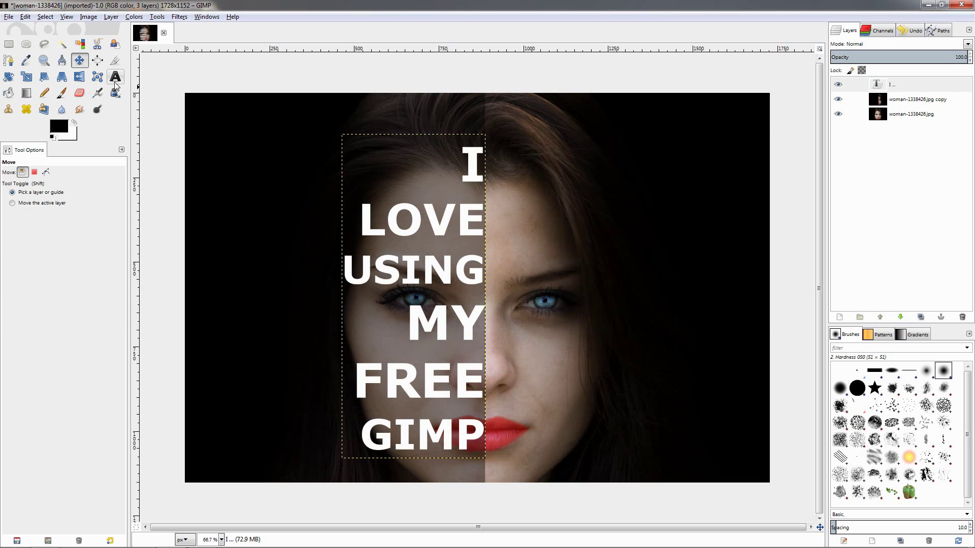
pyautogui.press('t')
pyautogui.doubleClick(474, 290)
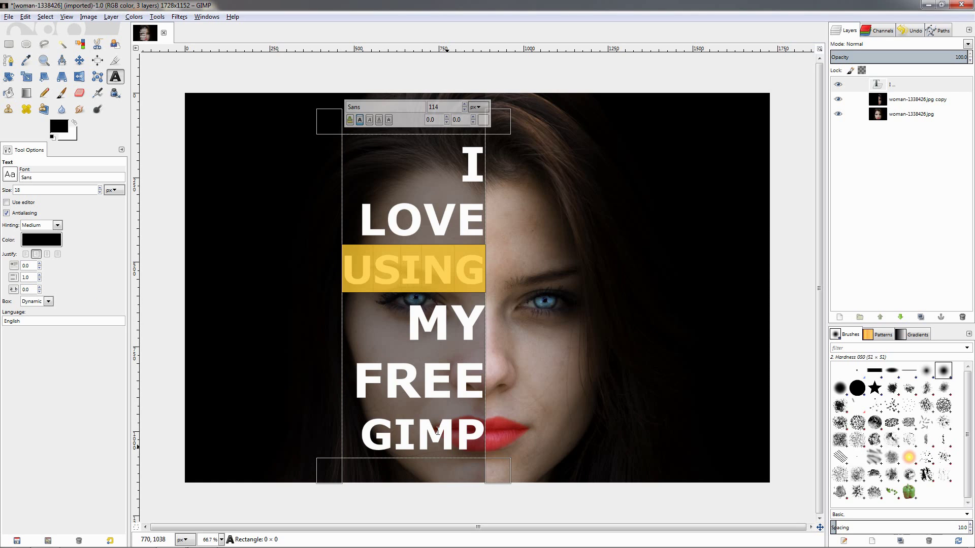
# - Finish placing the word USING and briefly fade the photo copy layer to check alignment
pyautogui.click(425, 320)
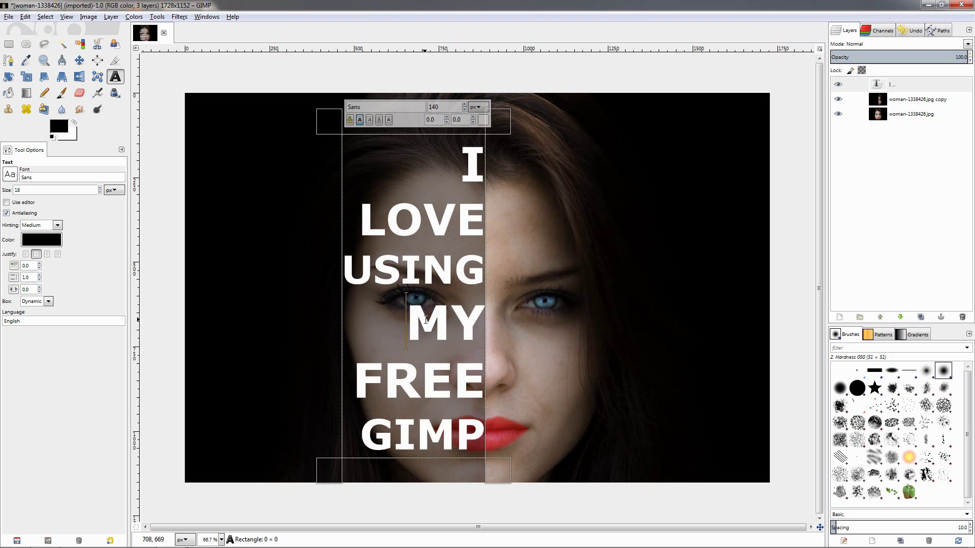
pyautogui.click(888, 101)
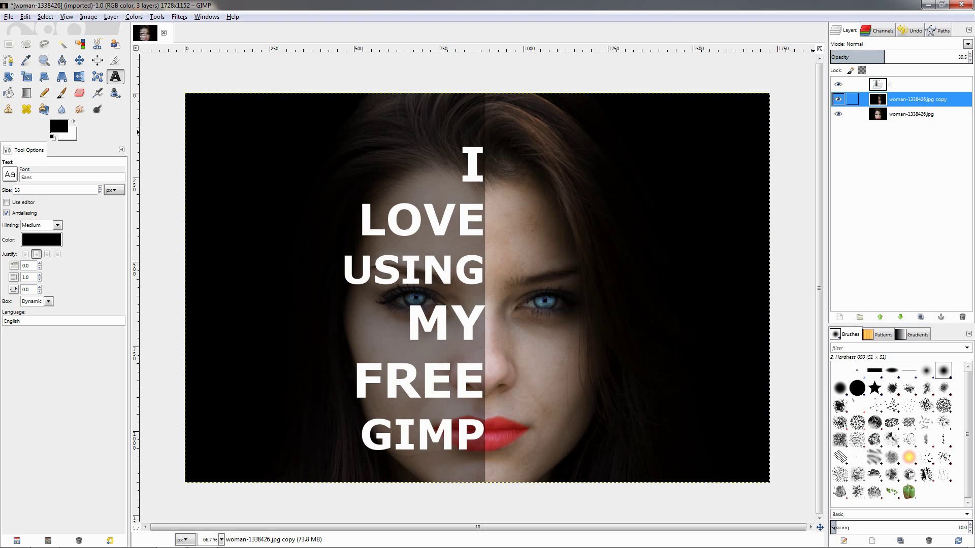
pyautogui.click(883, 57)
pyautogui.hotkey('ctrl', 'z')
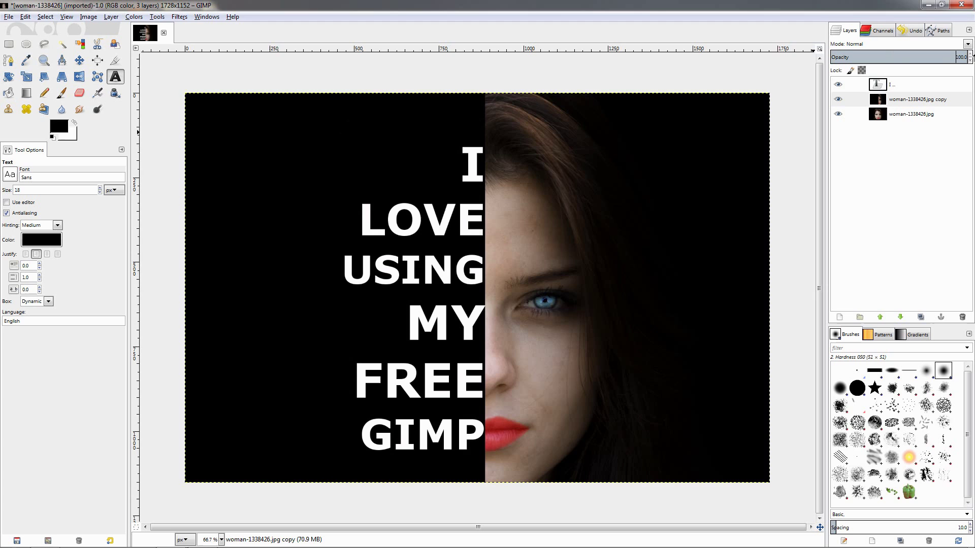
# - Turn the text layer into a letter-shaped selection with Alpha to Selection, then hide the white text
pyautogui.click(880, 86)
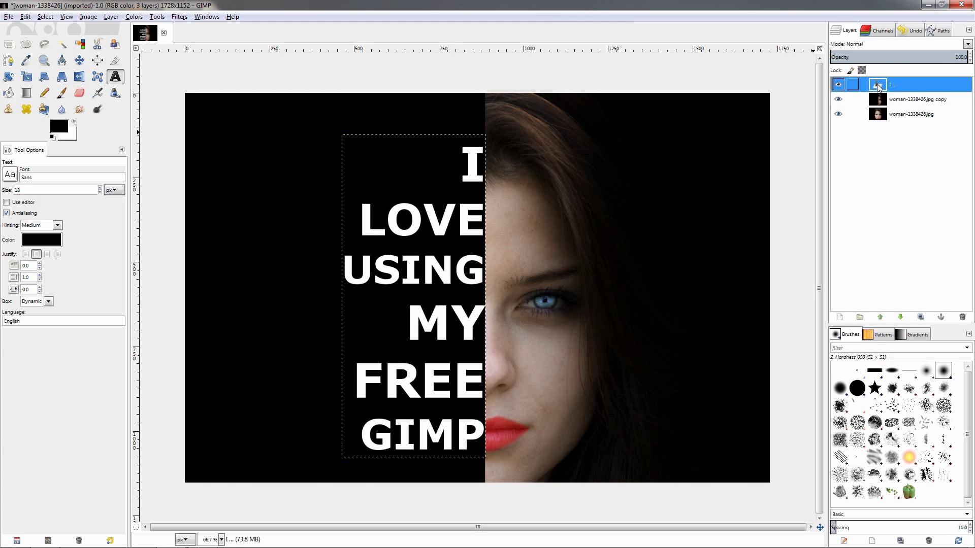
pyautogui.rightClick(878, 87)
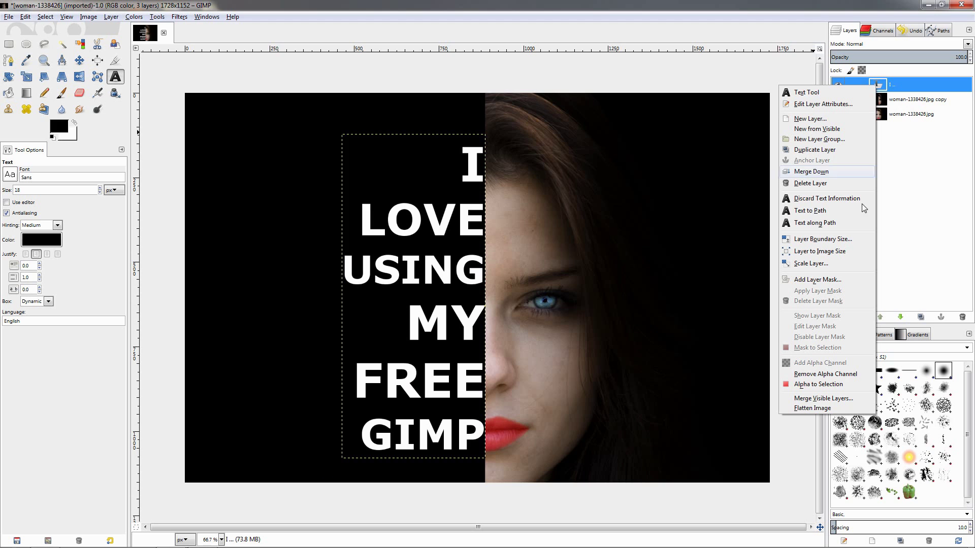
pyautogui.click(809, 385)
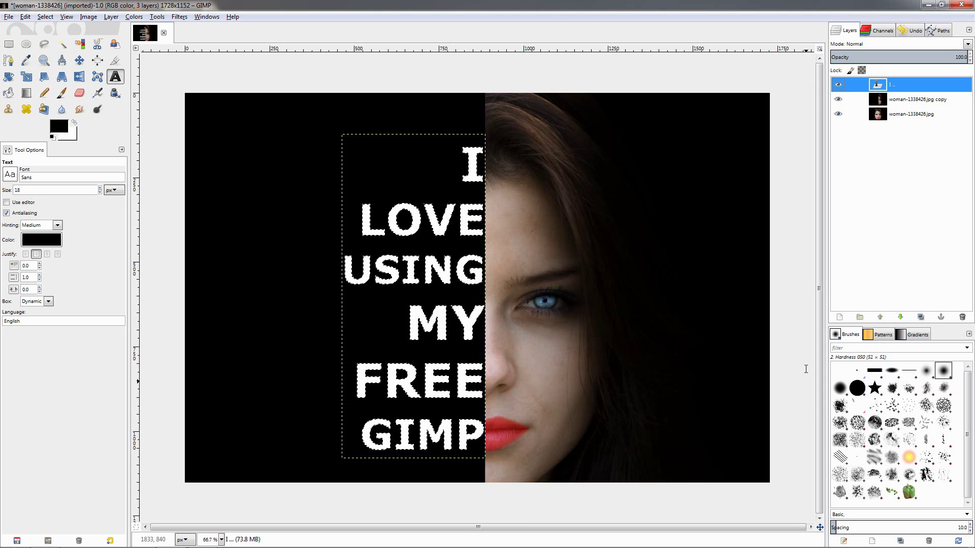
pyautogui.click(877, 102)
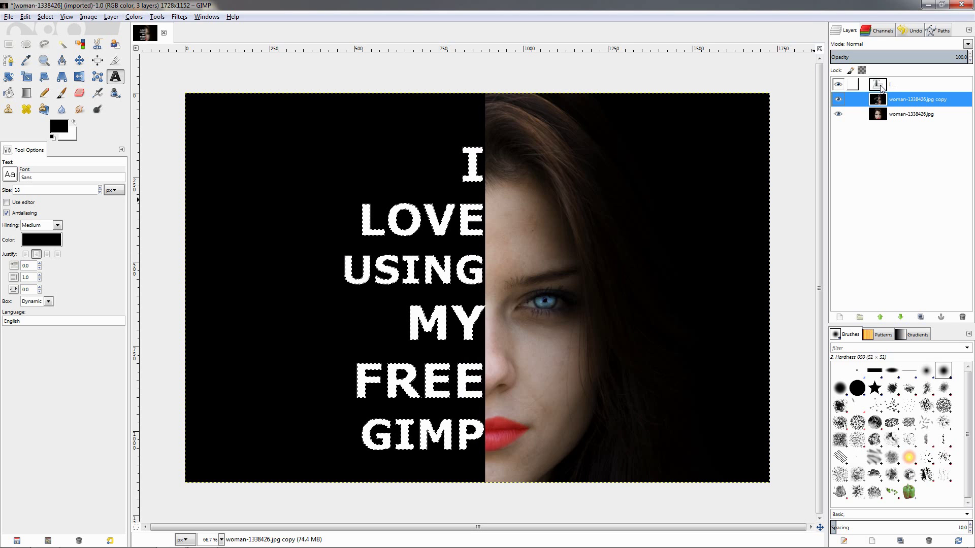
pyautogui.click(850, 84)
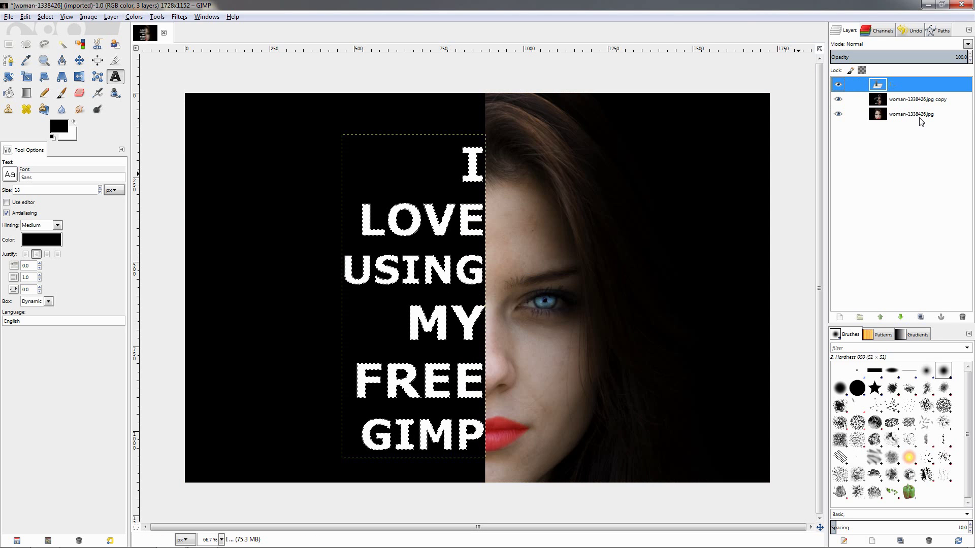
pyautogui.click(838, 86)
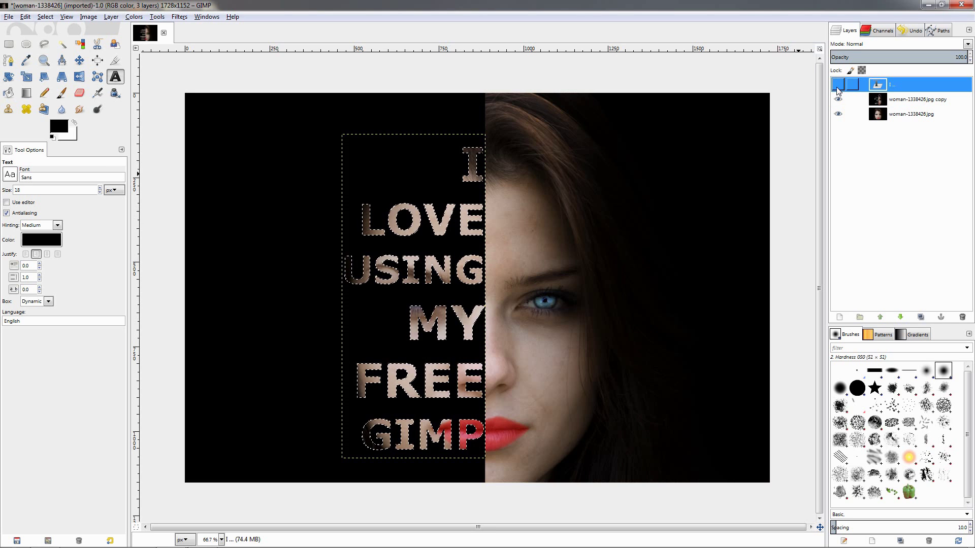
pyautogui.click(887, 100)
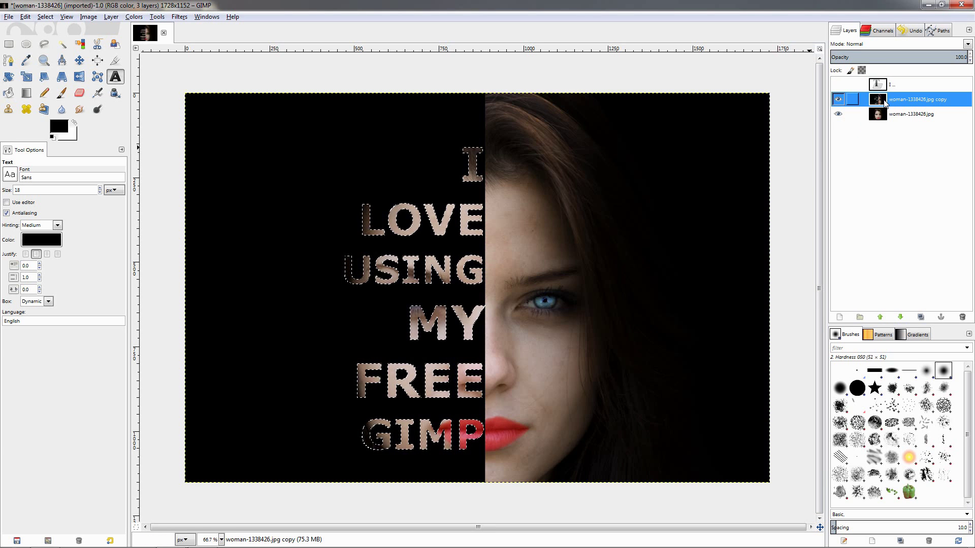
# - Drop the letter selection and crop the image to an 885×1152 portrait around the words and face
pyautogui.click(45, 17)
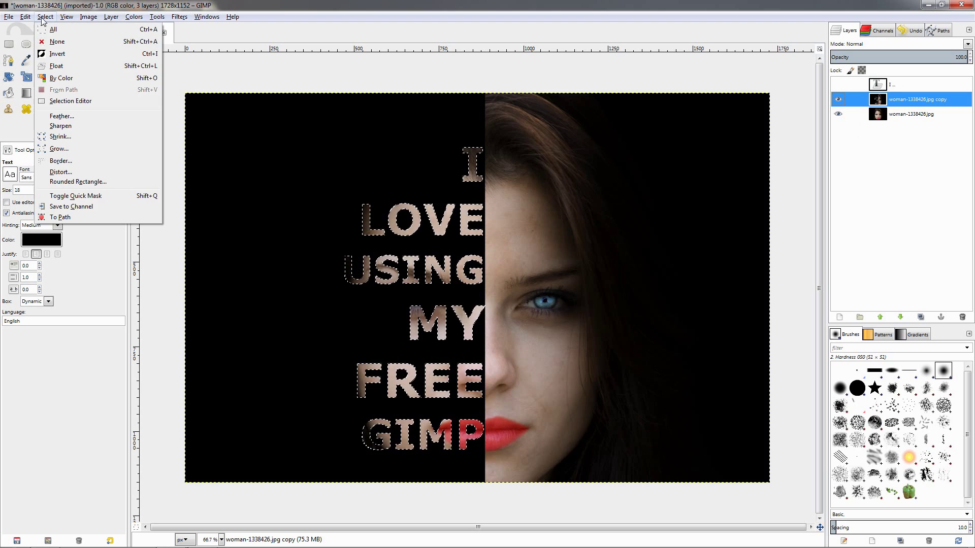
pyautogui.click(56, 43)
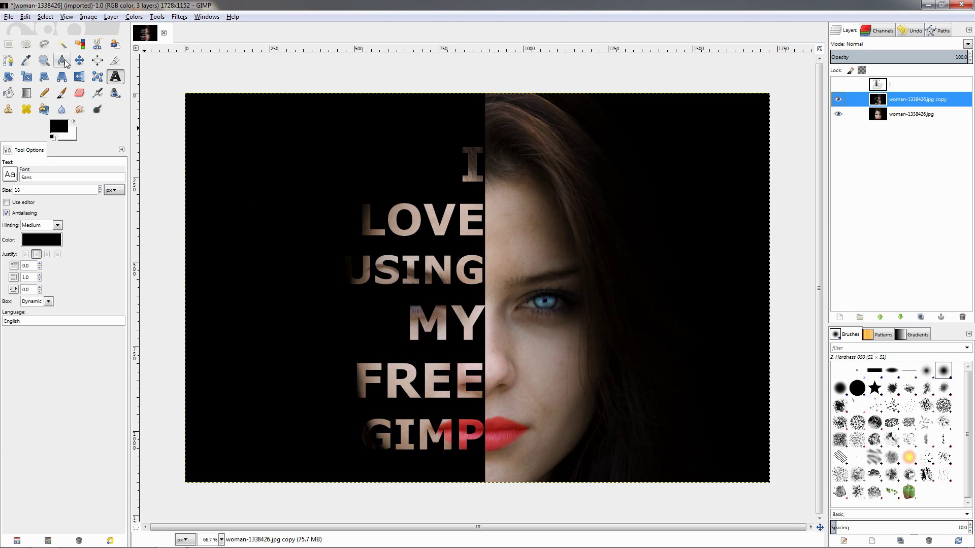
pyautogui.click(120, 64)
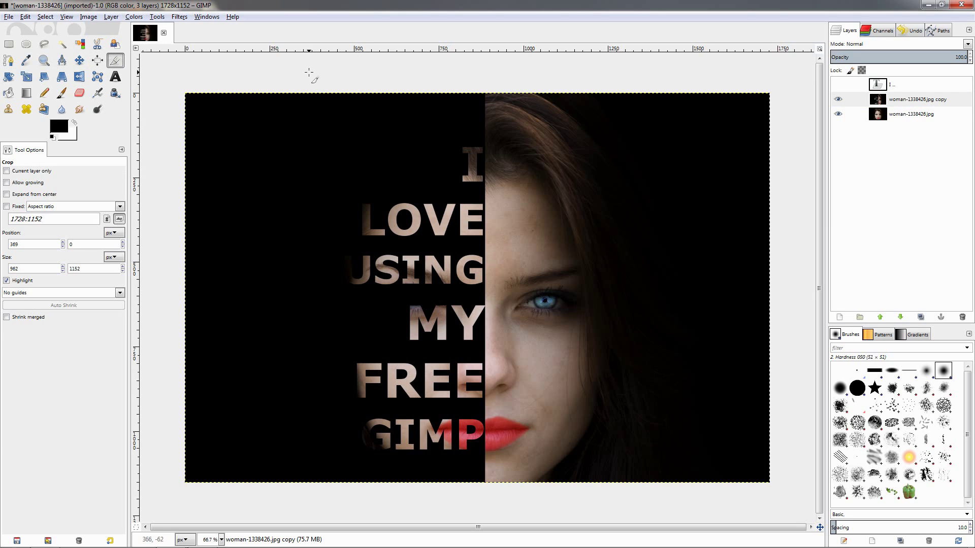
pyautogui.moveTo(327, 73); pyautogui.dragTo(627, 519)
pyautogui.press('Return')
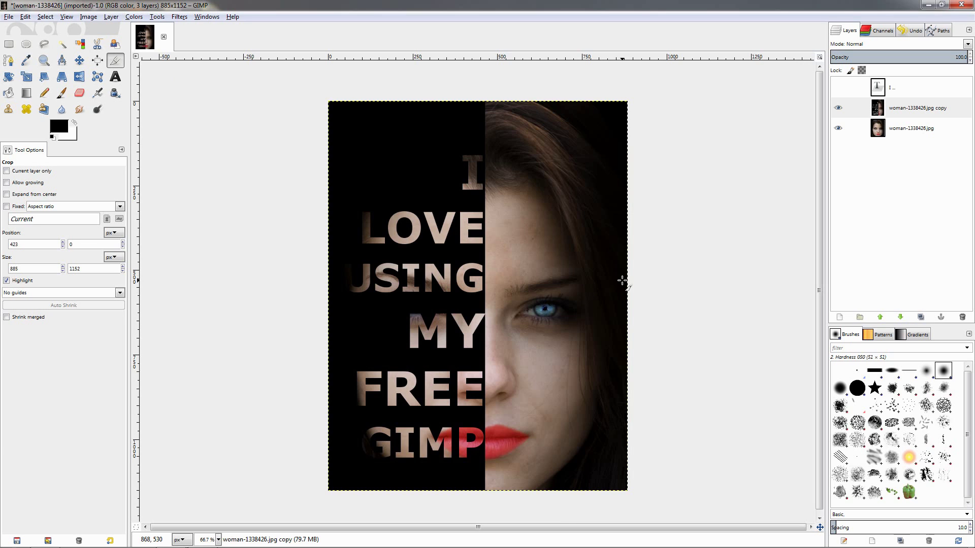
# - Select the left half of the photo copy layer with a rectangle selection, leaving it unfilled
pyautogui.click(885, 111)
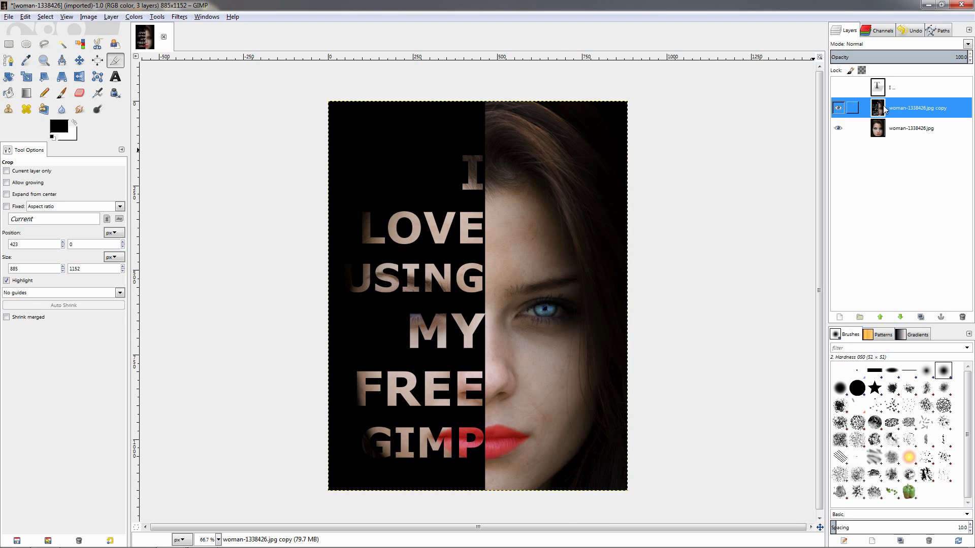
pyautogui.click(9, 44)
pyautogui.moveTo(302, 88); pyautogui.dragTo(486, 515)
pyautogui.click(24, 16)
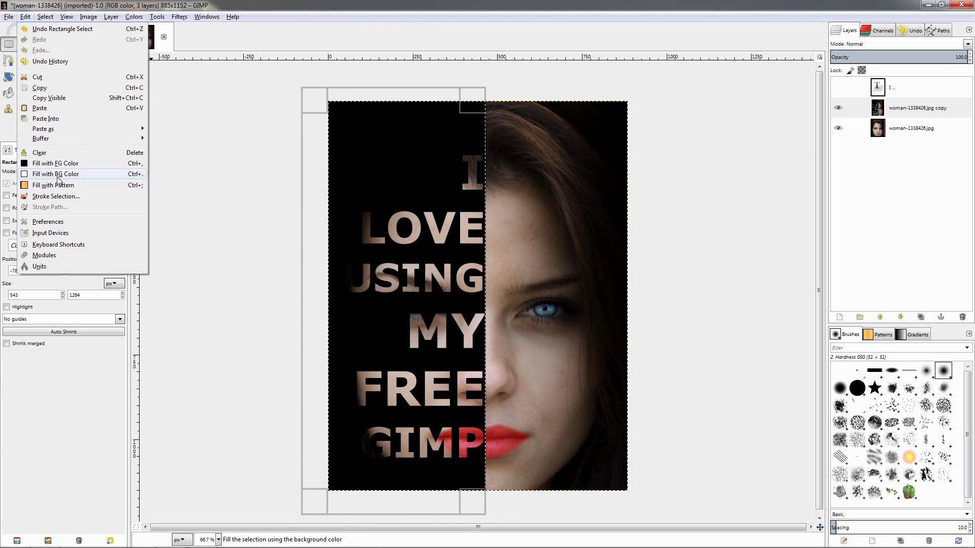
pyautogui.click(296, 6)
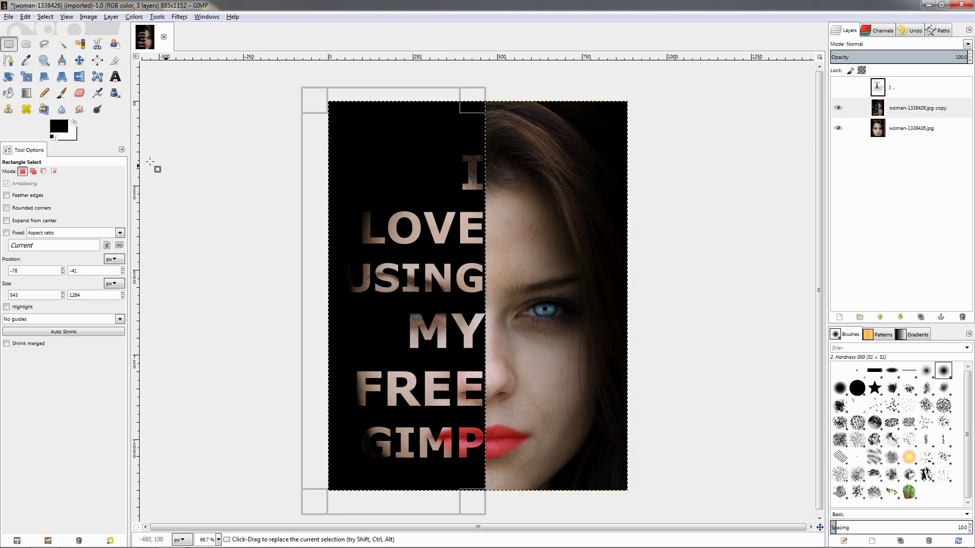
# - Set the foreground colour to green 05c652 without filling, then remove the rectangle selection
pyautogui.click(55, 128)
pyautogui.click(221, 231)
pyautogui.click(206, 266)
pyautogui.click(25, 16)
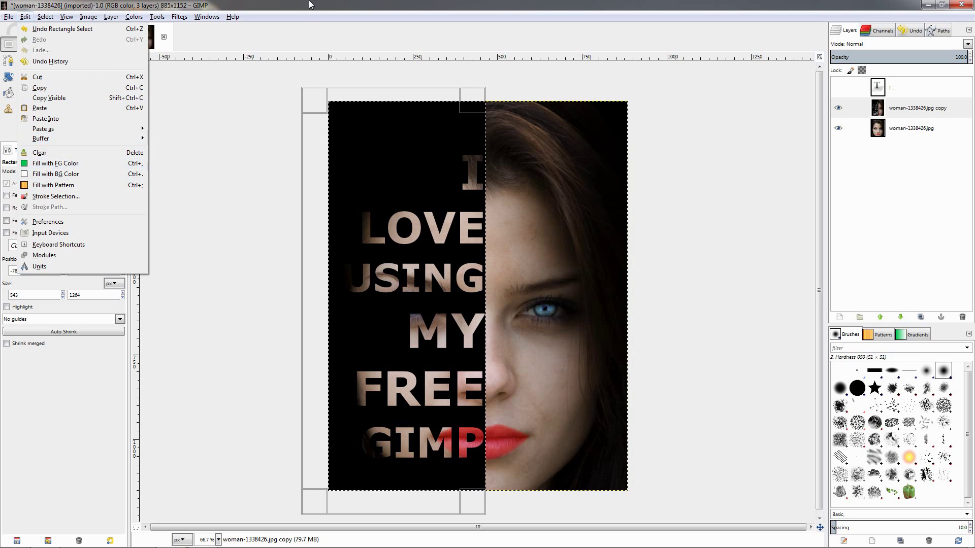
pyautogui.click(265, 211)
pyautogui.click(245, 237)
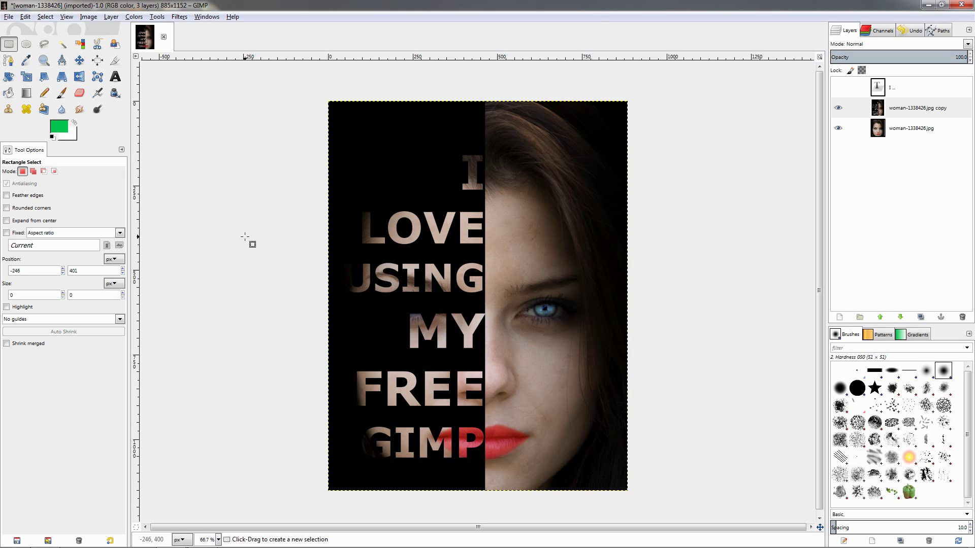